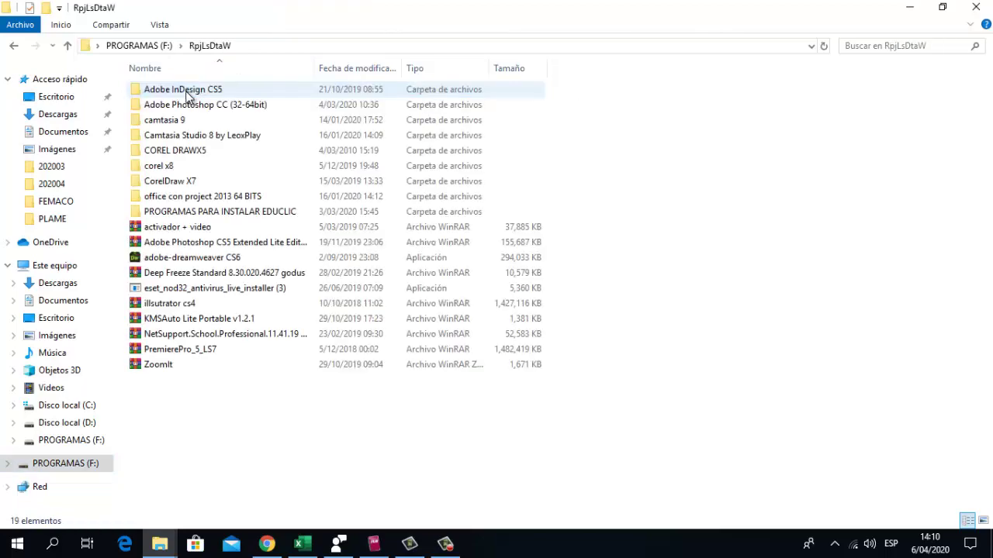
# Show the RpjLsDtaW folder contents as large icons and open the CorelDraw X7 folder
pyautogui.click(198, 185)
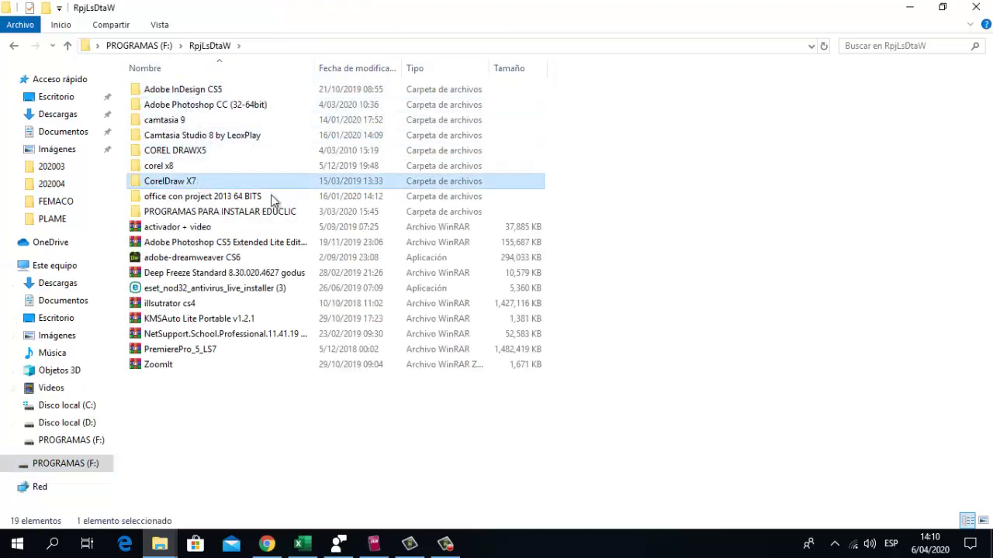
pyautogui.click(983, 521)
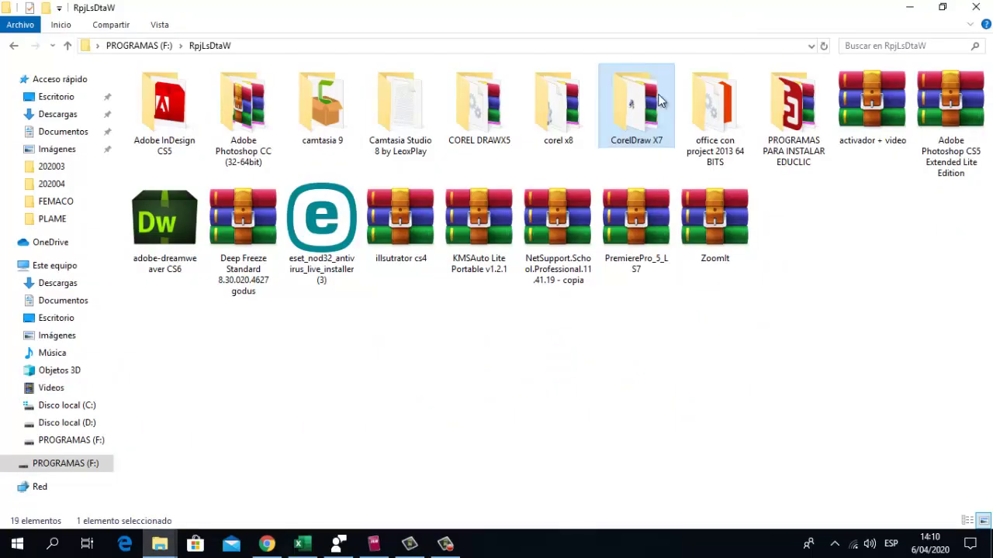
pyautogui.doubleClick(605, 161)
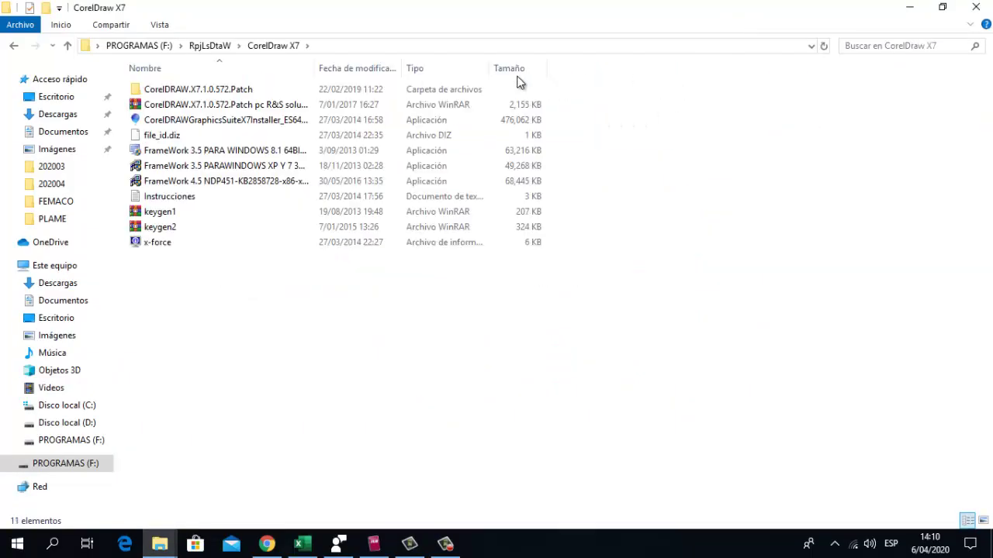
# Launch the CorelDRAWGraphicsSuiteX7Installer_ES64Bit installer, switch the folder to tile view and minimize its window
pyautogui.click(174, 120)
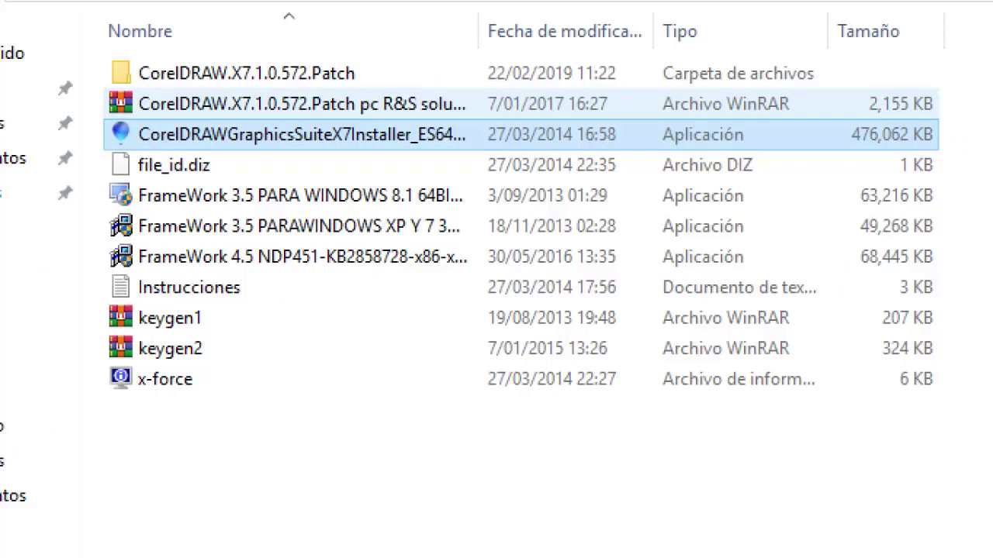
pyautogui.moveTo(191, 142); pyautogui.dragTo(261, 58)
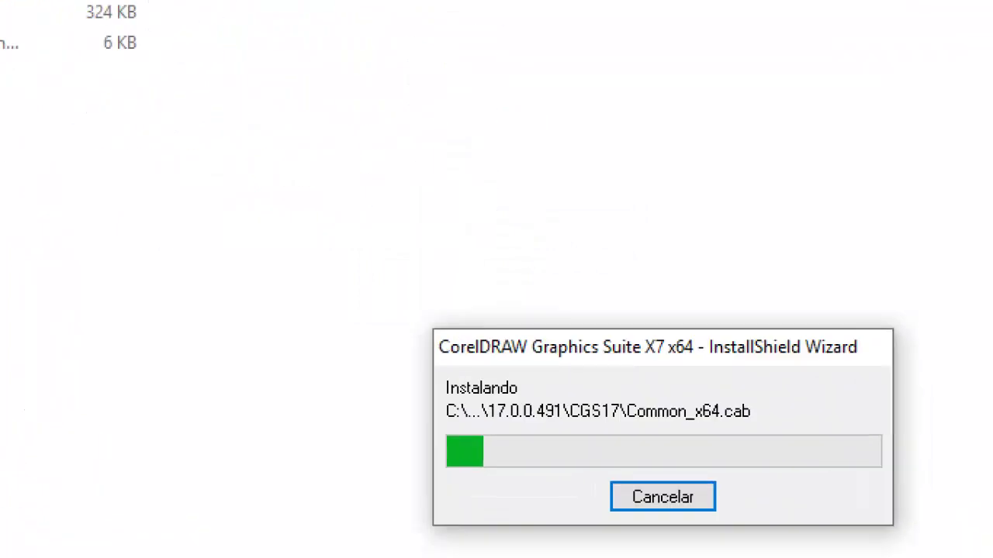
pyautogui.hotkey('ctrl', 'shift', '6')
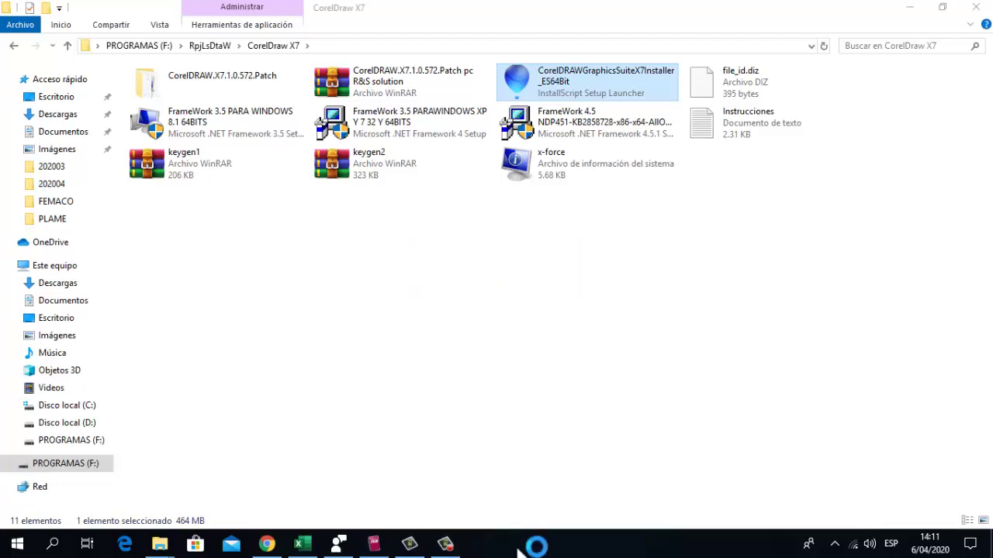
pyautogui.click(909, 7)
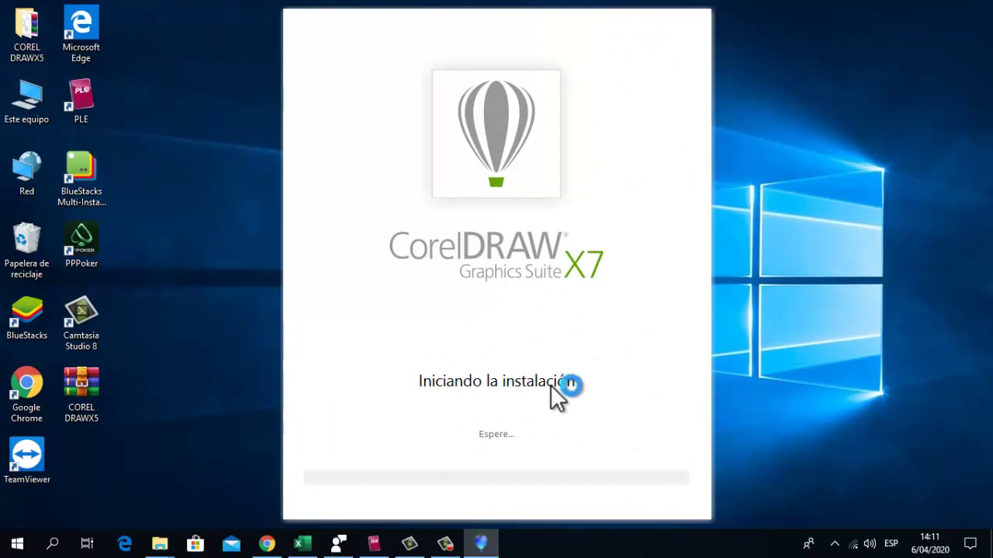
# Accept the licence agreement, continue with the trial option without a serial number, and start the typical installation
pyautogui.click(310, 460)
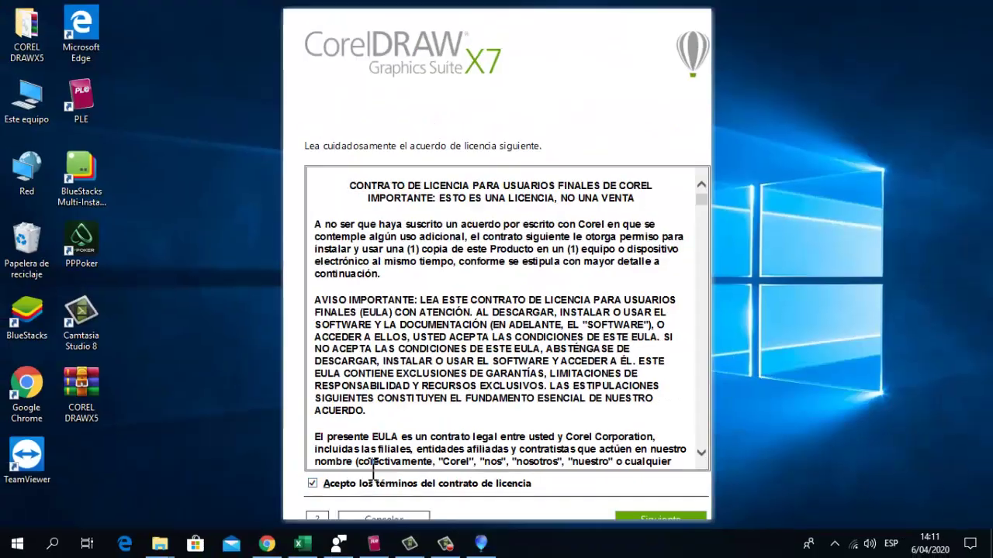
pyautogui.click(647, 515)
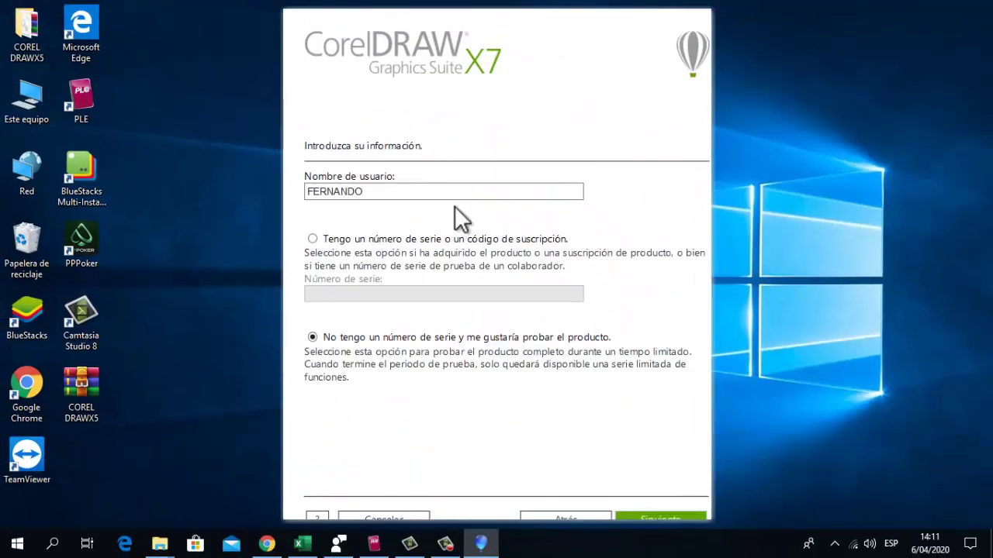
pyautogui.click(657, 515)
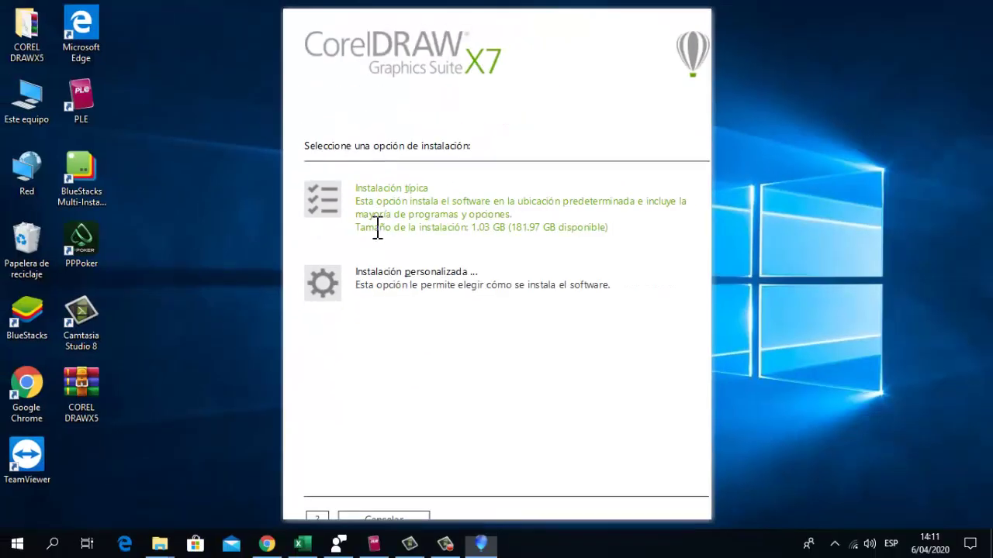
pyautogui.click(384, 206)
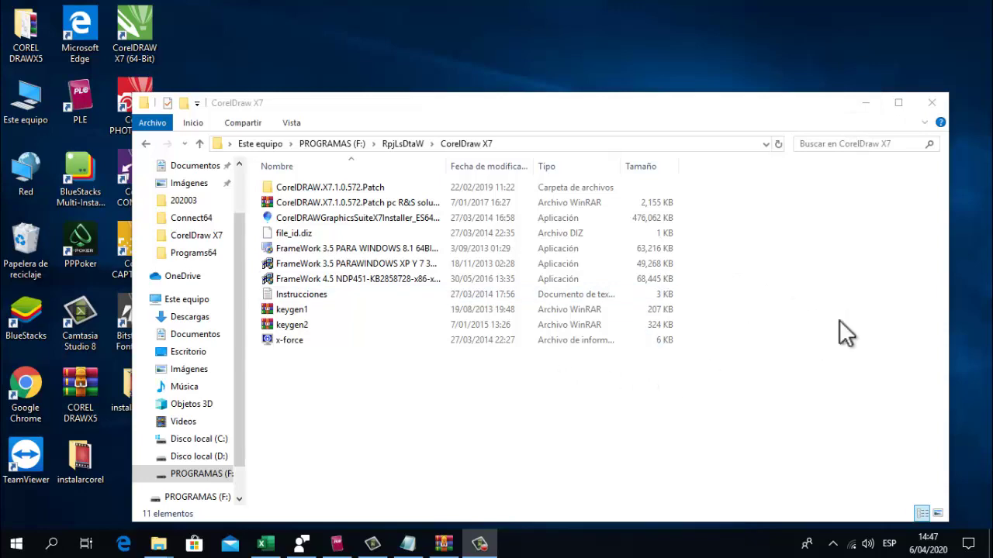
# Minimize the folder window and disconnect the computer from the connected Wi-Fi network
pyautogui.click(864, 103)
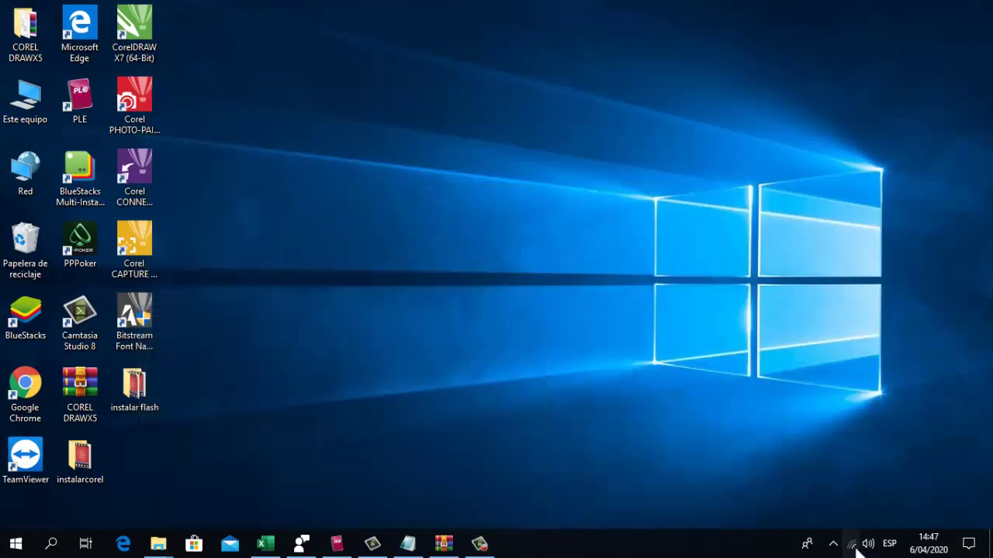
pyautogui.click(853, 545)
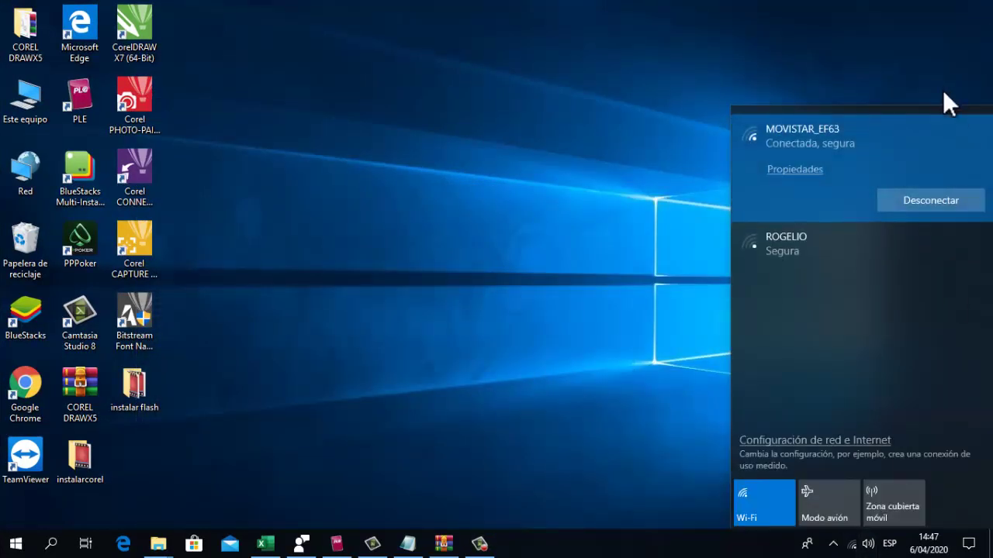
pyautogui.click(951, 203)
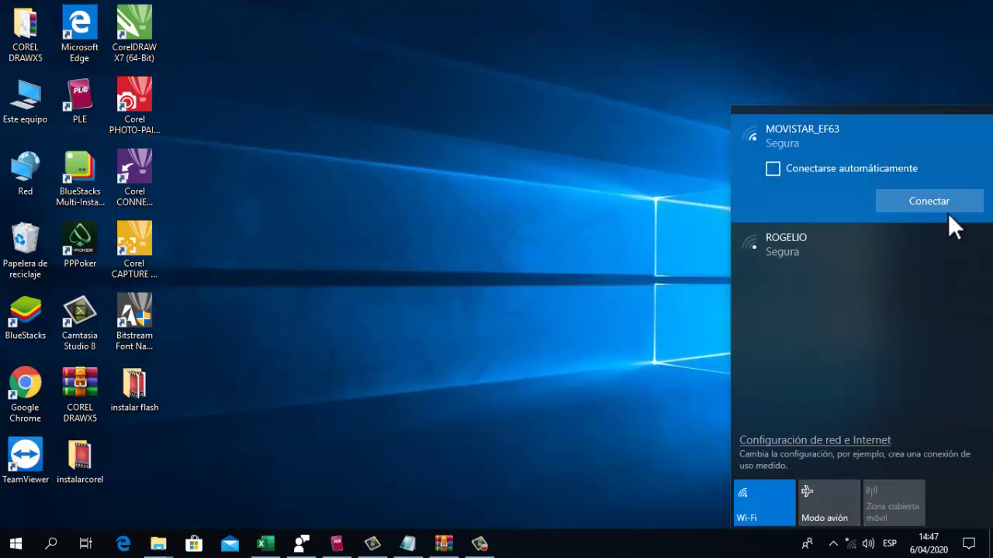
pyautogui.click(609, 241)
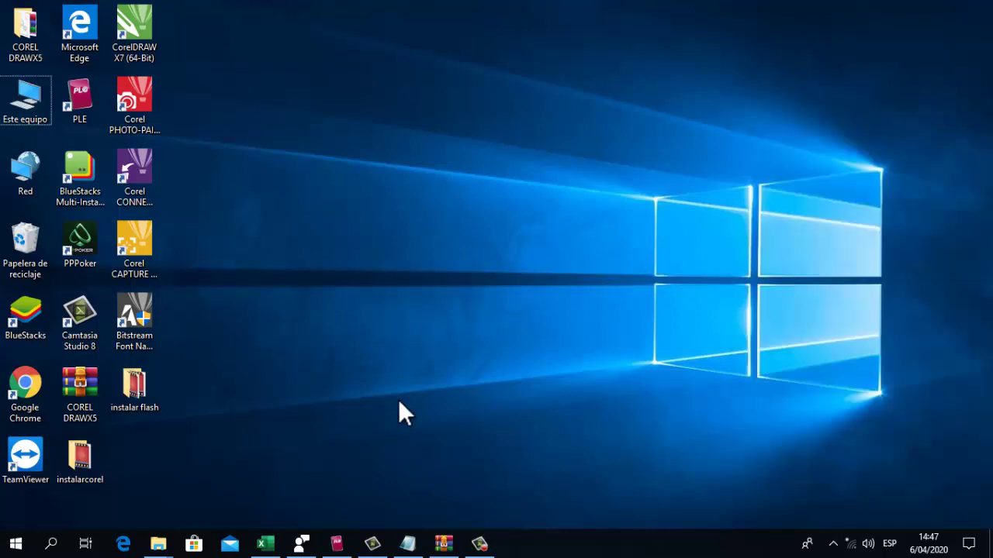
# Restore the CorelDraw X7 folder and open the CorelDRAW.X7.1.0.572.Patch folder inside the "Patch pc R&S solution" archive
pyautogui.click(160, 546)
pyautogui.click(280, 483)
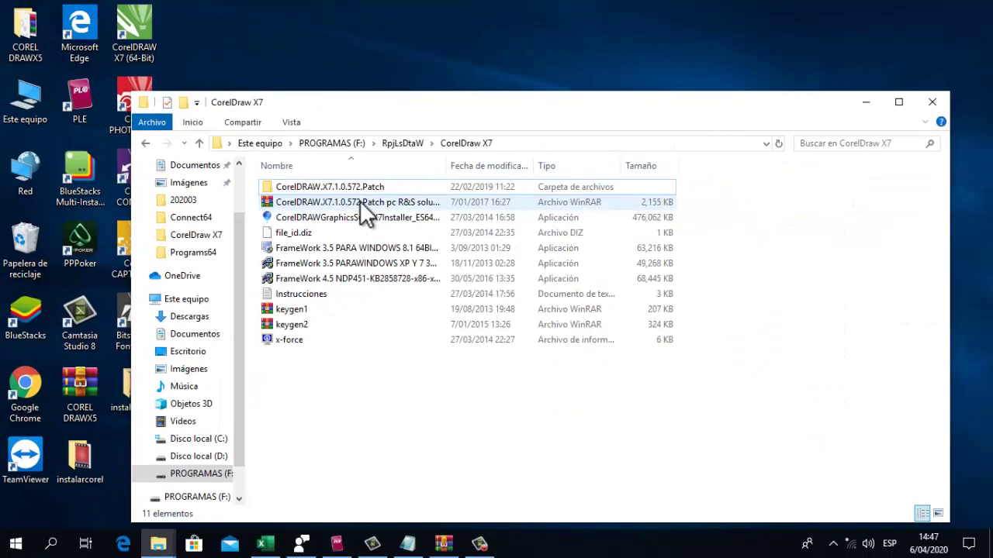
pyautogui.click(358, 205)
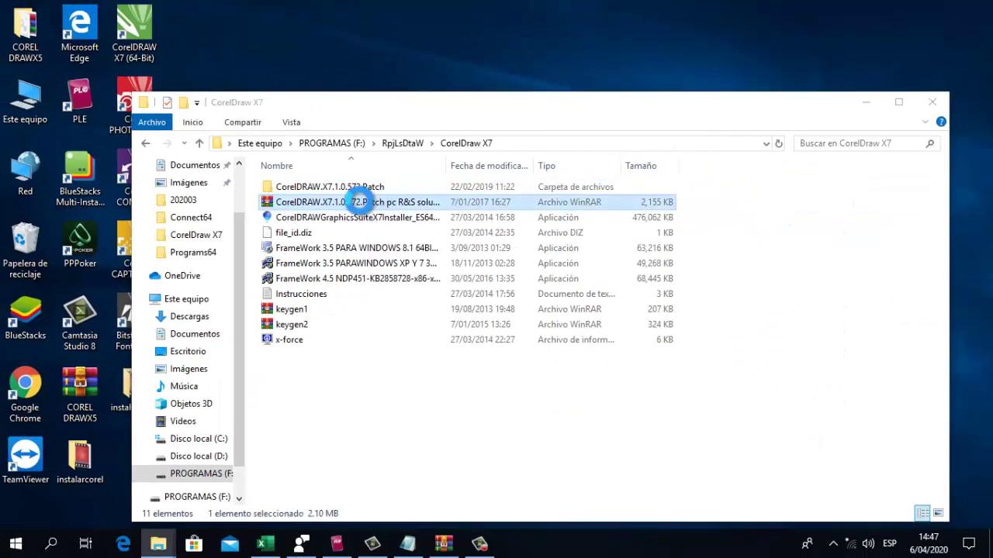
pyautogui.doubleClick(360, 202)
pyautogui.doubleClick(44, 137)
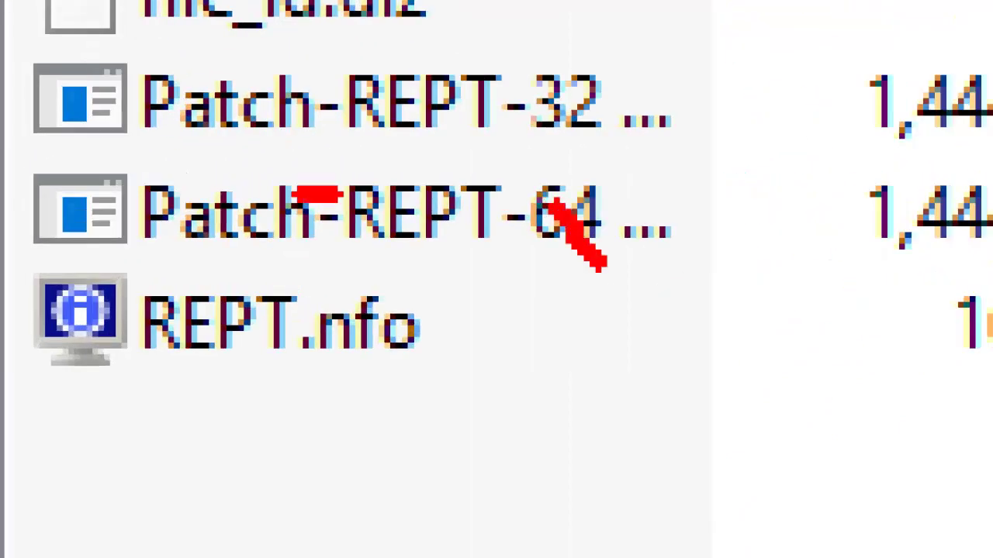
# Run Patch-REPT-64 from the archive, start the patching, and agree to search for the missing file
pyautogui.click(266, 190)
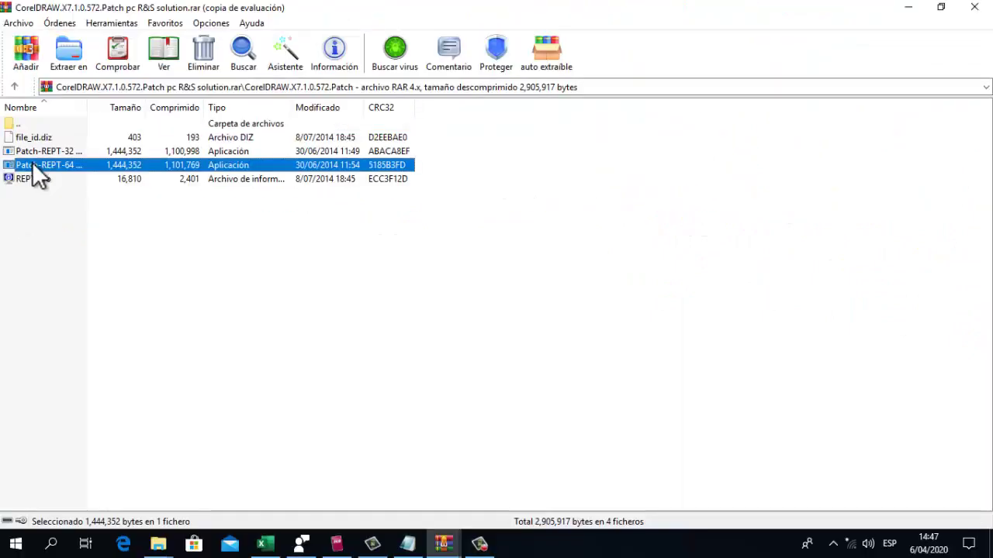
pyautogui.doubleClick(72, 164)
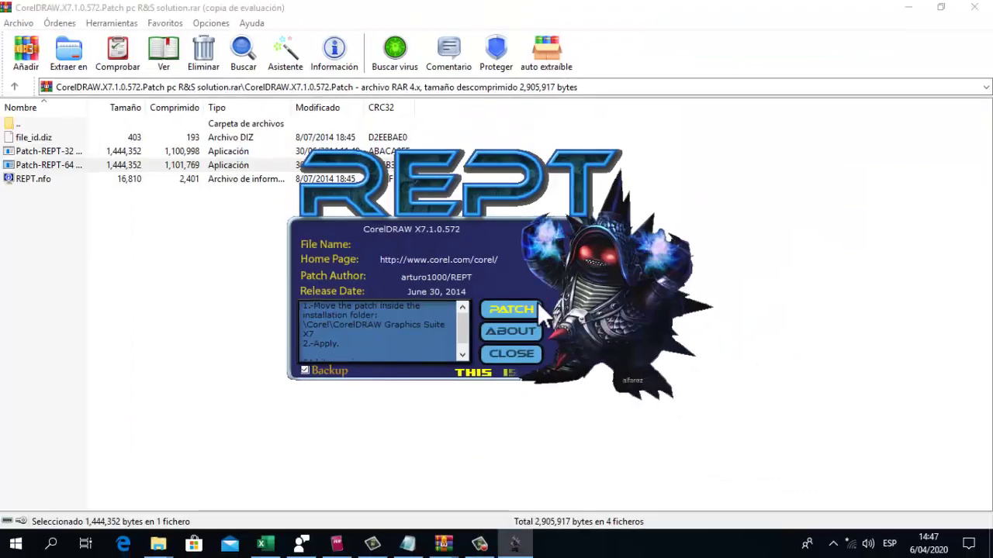
pyautogui.click(525, 311)
pyautogui.click(543, 318)
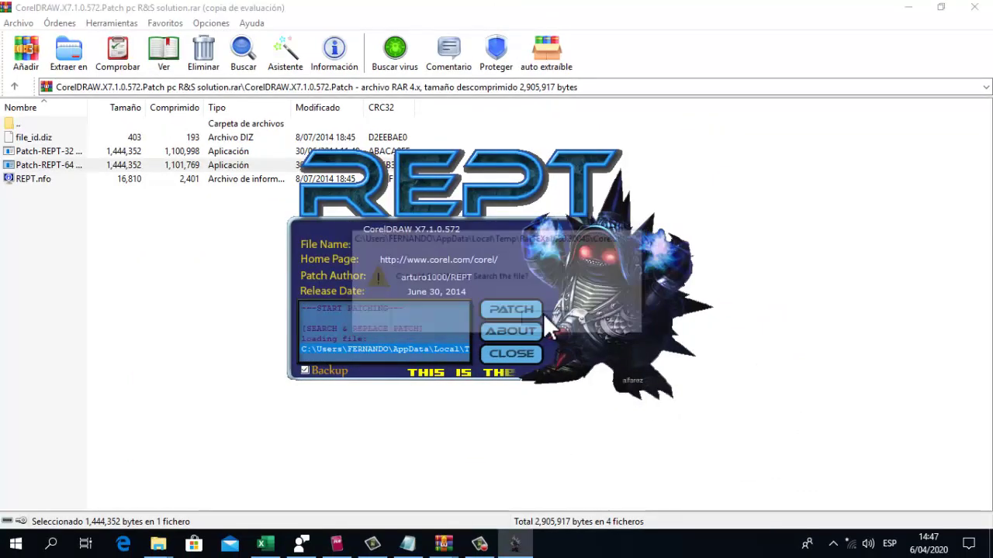
# Browse on Disco local (C:) to the folder Archivos de programa > Corel > CorelDRAW Graphics Suite X7
pyautogui.click(353, 351)
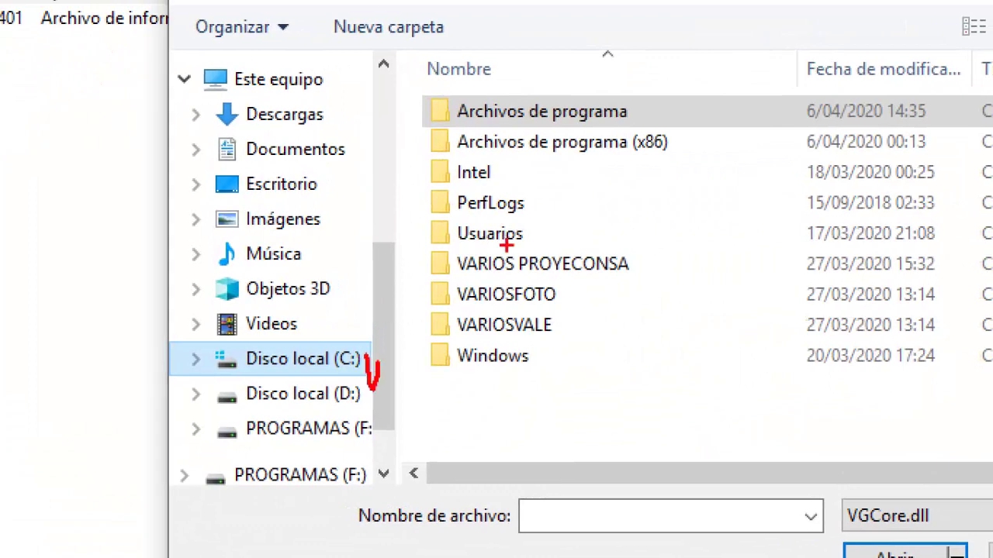
pyautogui.moveTo(642, 118); pyautogui.dragTo(685, 45)
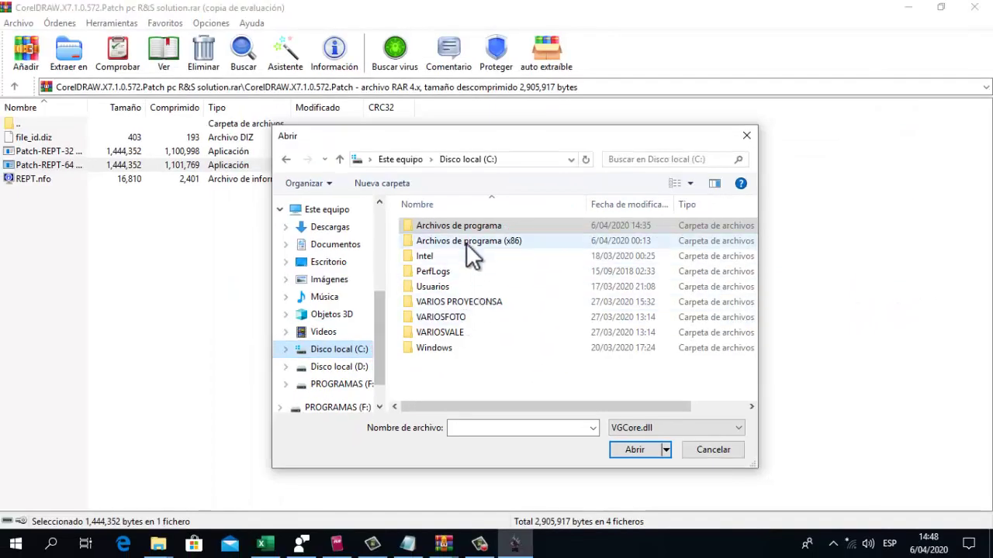
pyautogui.doubleClick(466, 229)
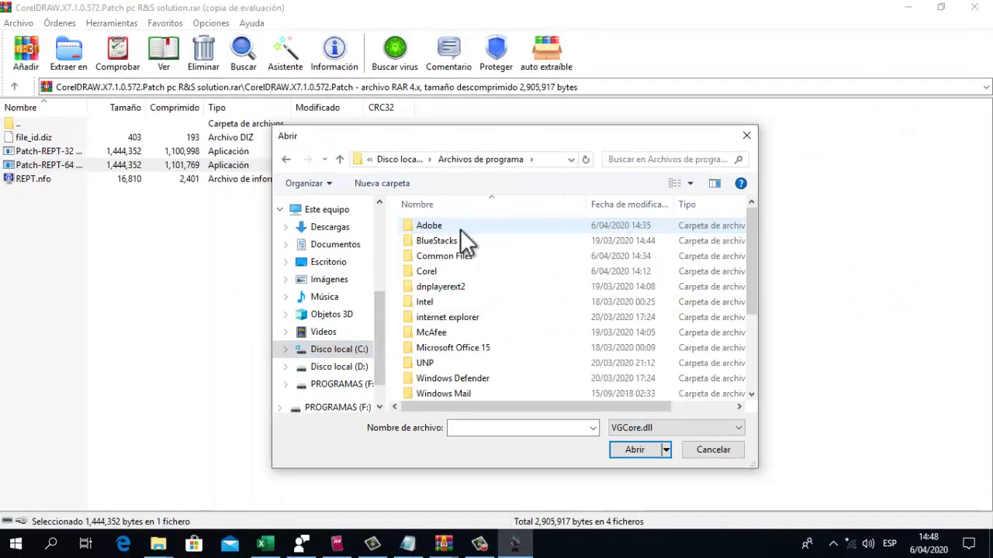
pyautogui.click(439, 273)
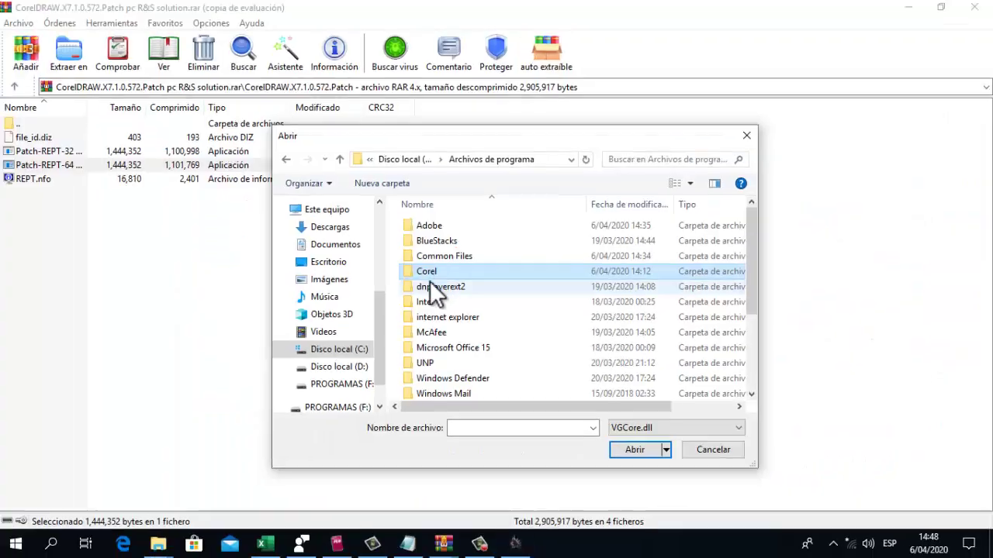
pyautogui.doubleClick(429, 272)
pyautogui.click(447, 227)
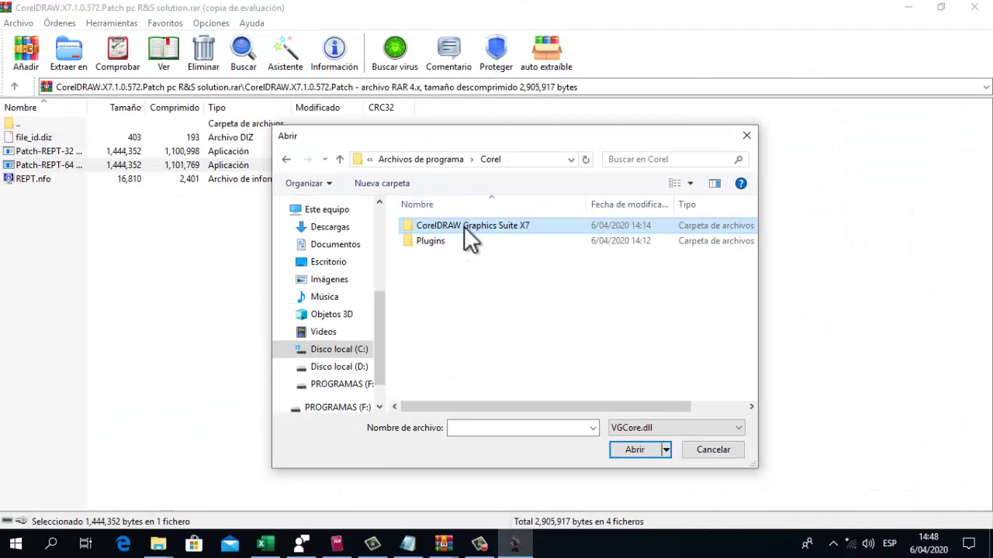
pyautogui.doubleClick(466, 228)
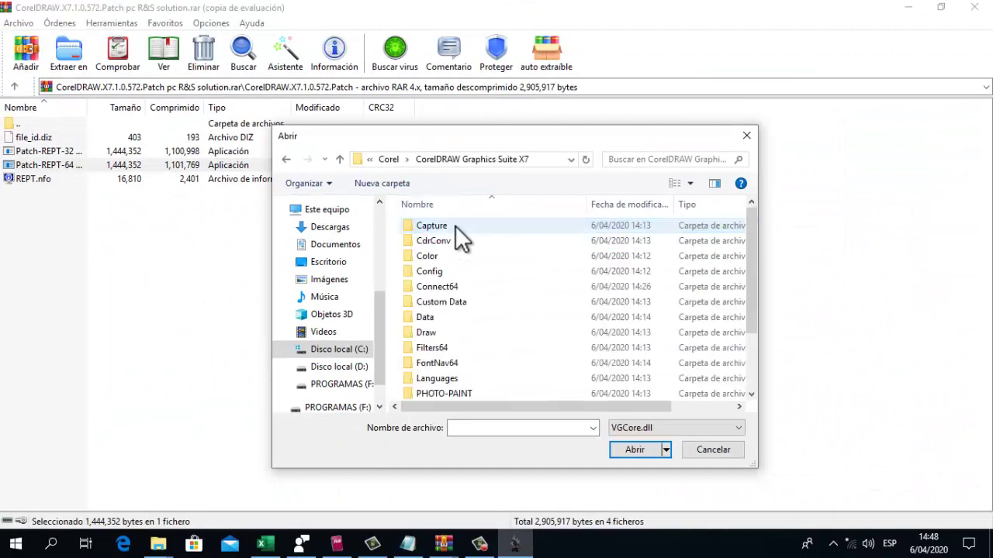
# Open the Programs64 folder and choose VGCore.dll as the file to patch
pyautogui.moveTo(749, 259); pyautogui.dragTo(751, 325)
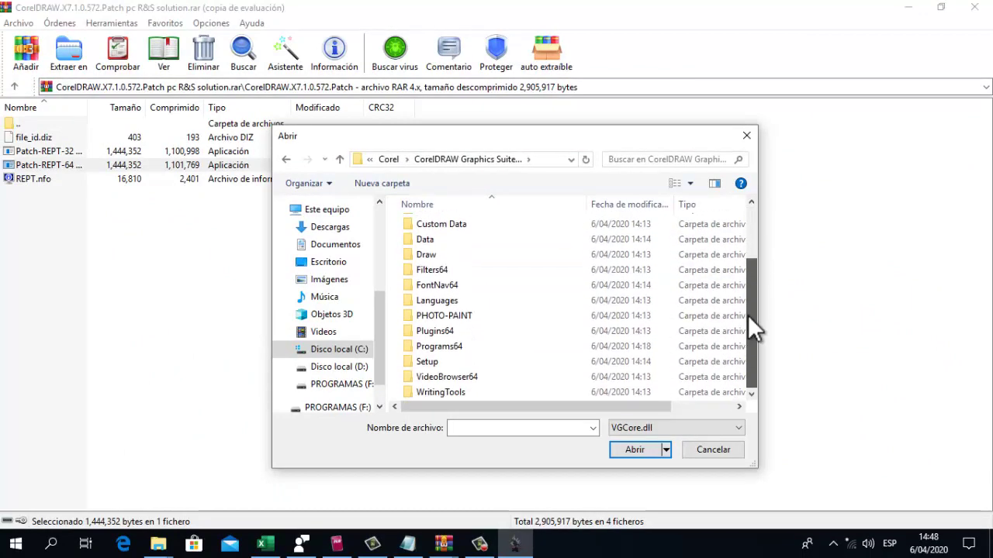
pyautogui.click(467, 347)
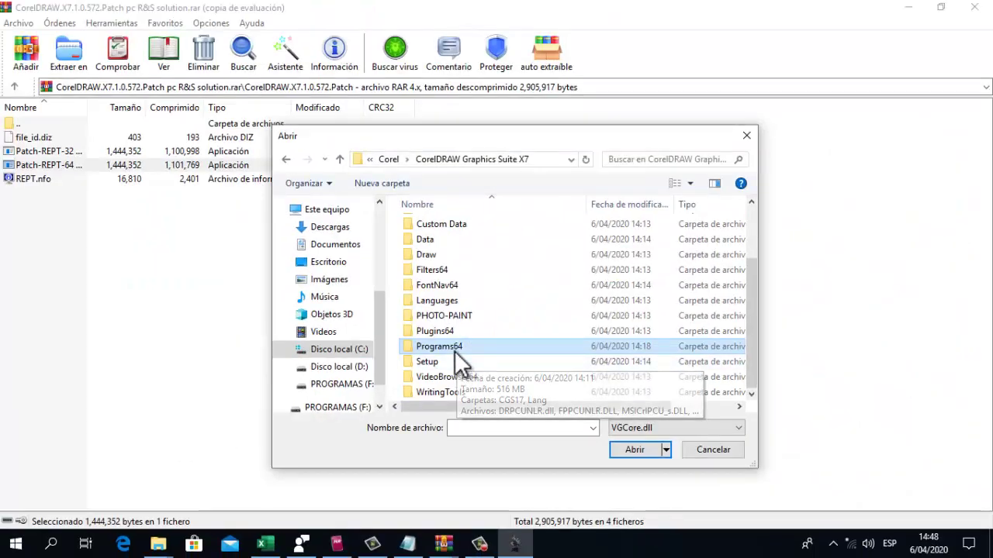
pyautogui.doubleClick(456, 349)
pyautogui.click(447, 256)
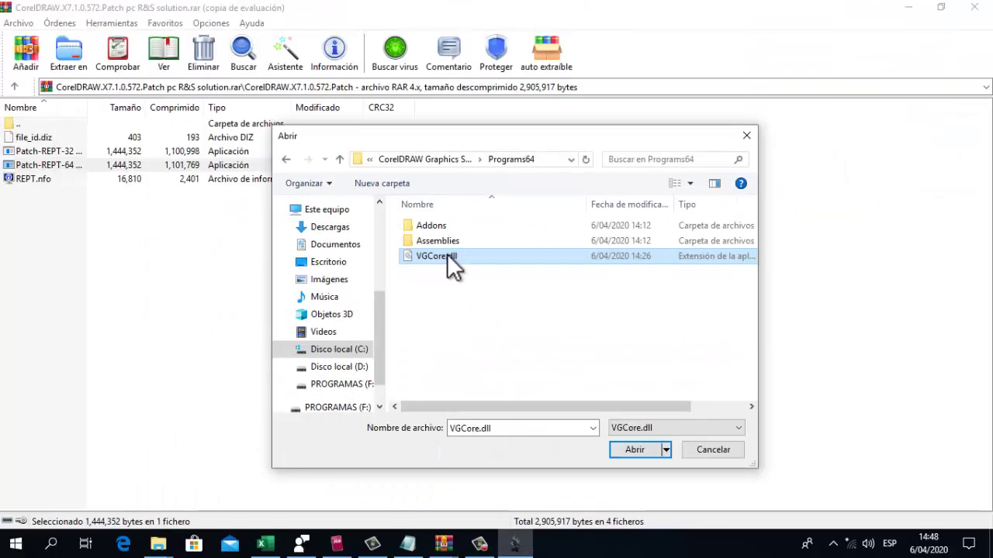
pyautogui.doubleClick(446, 256)
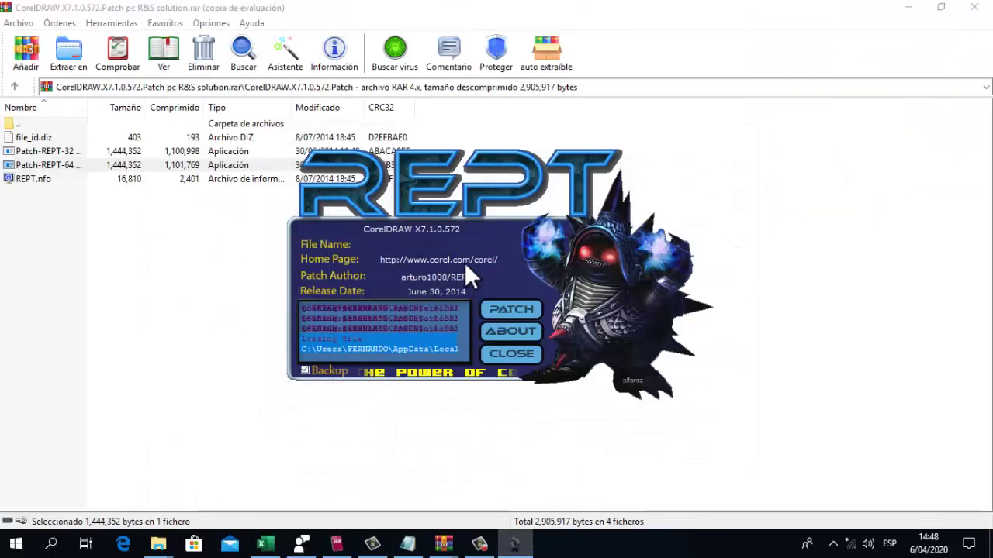
# Agree to search for the next file and choose CorelPP.dll in Programs64
pyautogui.press('Return')
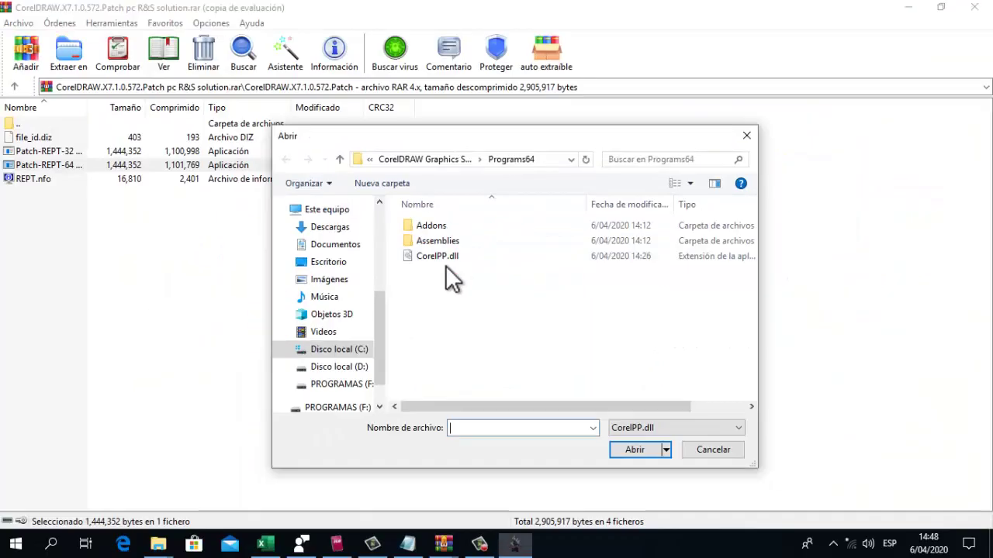
pyautogui.click(445, 258)
pyautogui.doubleClick(444, 258)
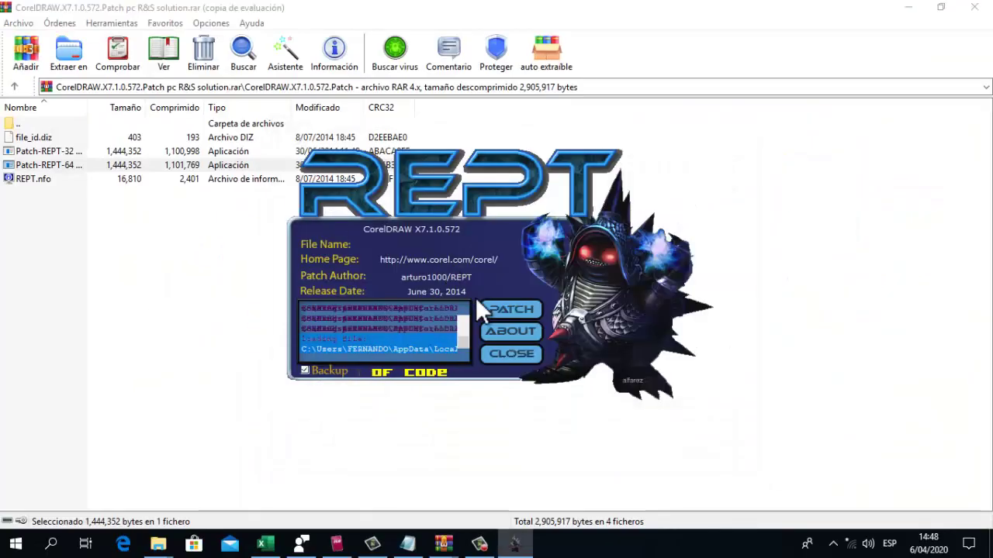
# Agree to search for another file and choose CRLUTL.dll in Programs64
pyautogui.click(529, 319)
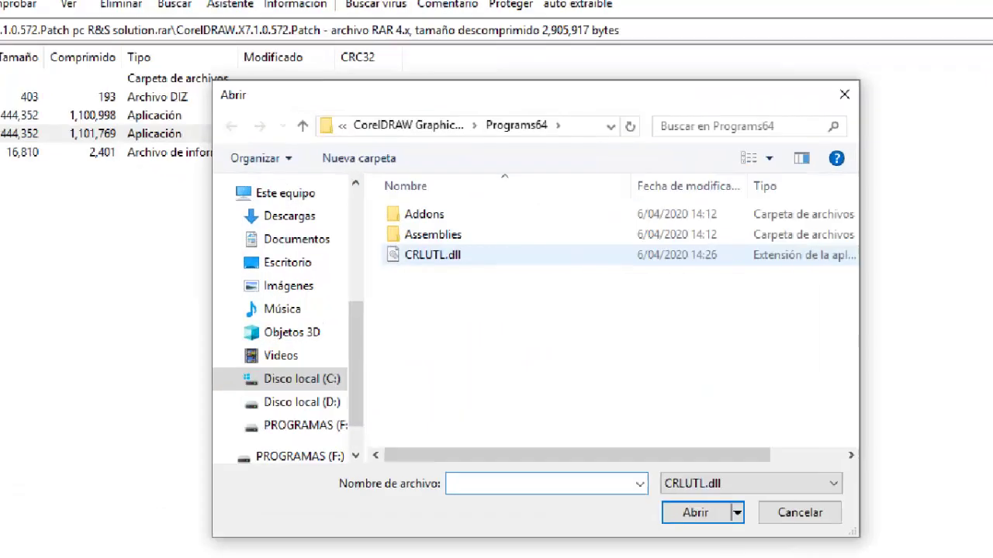
pyautogui.click(449, 255)
pyautogui.doubleClick(450, 254)
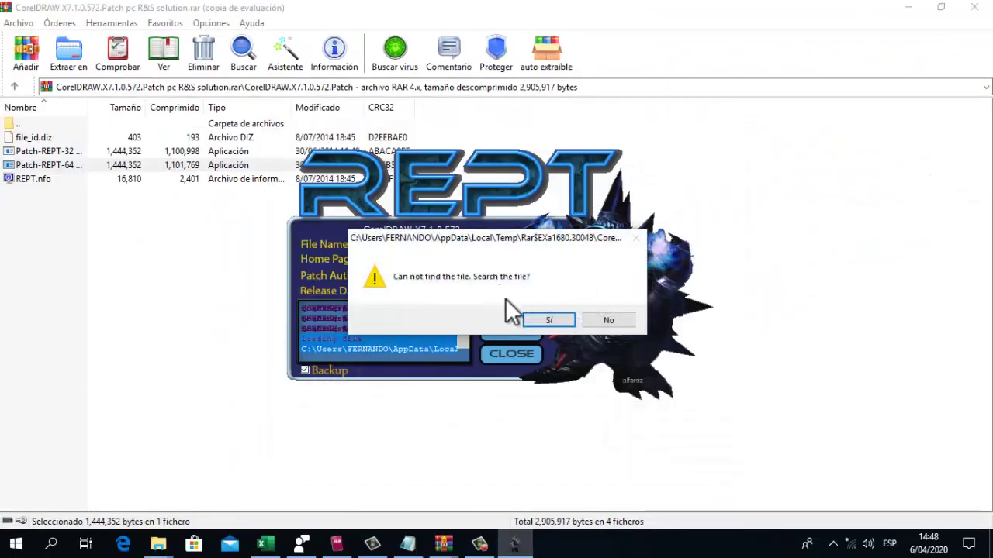
# Agree to search for the next file and choose PASMUtility.DLL in the Connect64 folder of CorelDRAW Graphics Suite X7
pyautogui.click(546, 320)
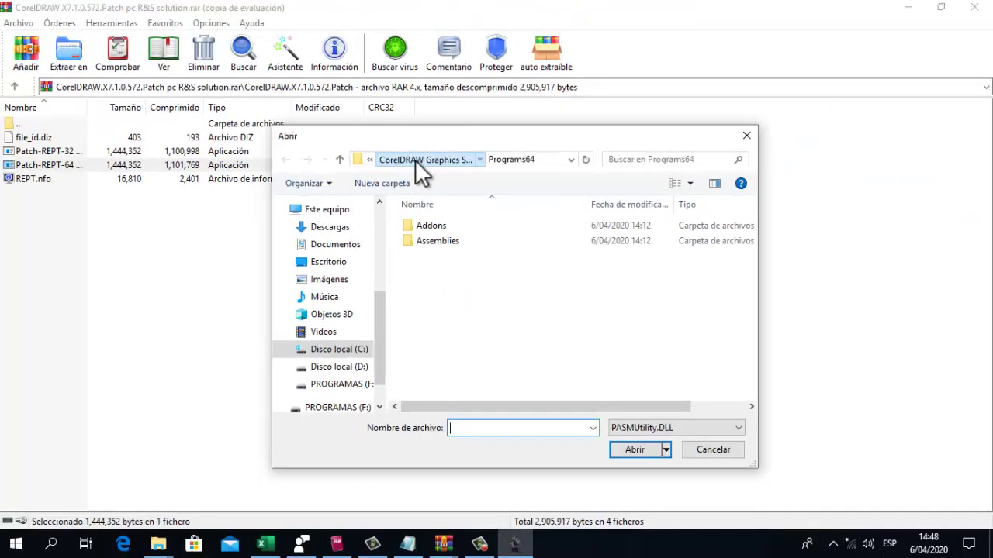
pyautogui.click(415, 160)
pyautogui.doubleClick(443, 258)
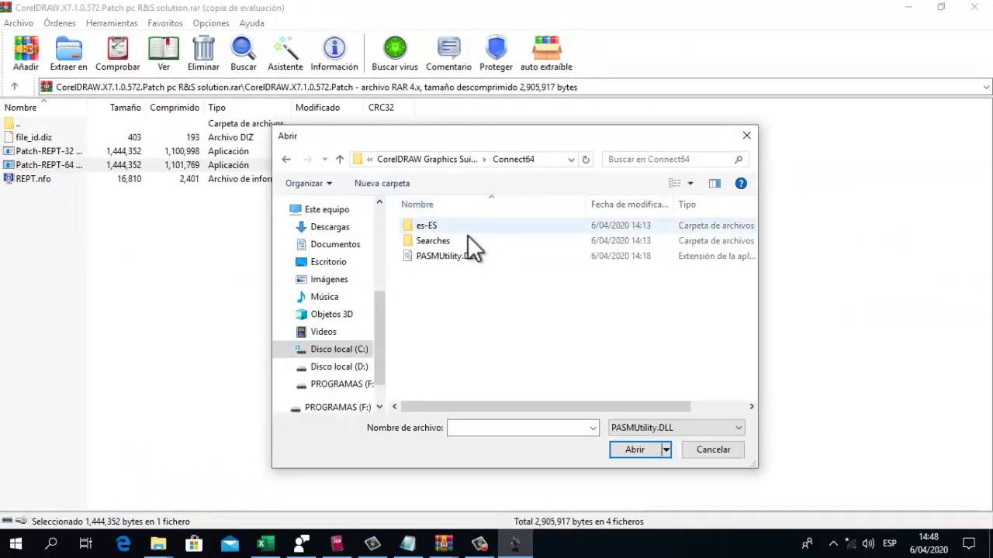
pyautogui.doubleClick(408, 305)
# Agree to search for Fn3Init.dll, cancel the file selection, and close the patch tool
pyautogui.click(543, 321)
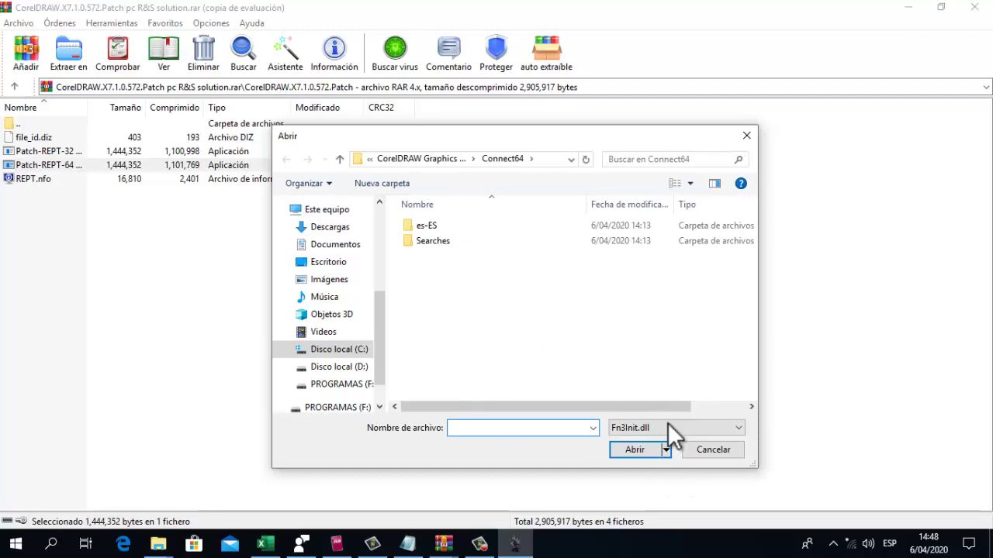
pyautogui.click(713, 450)
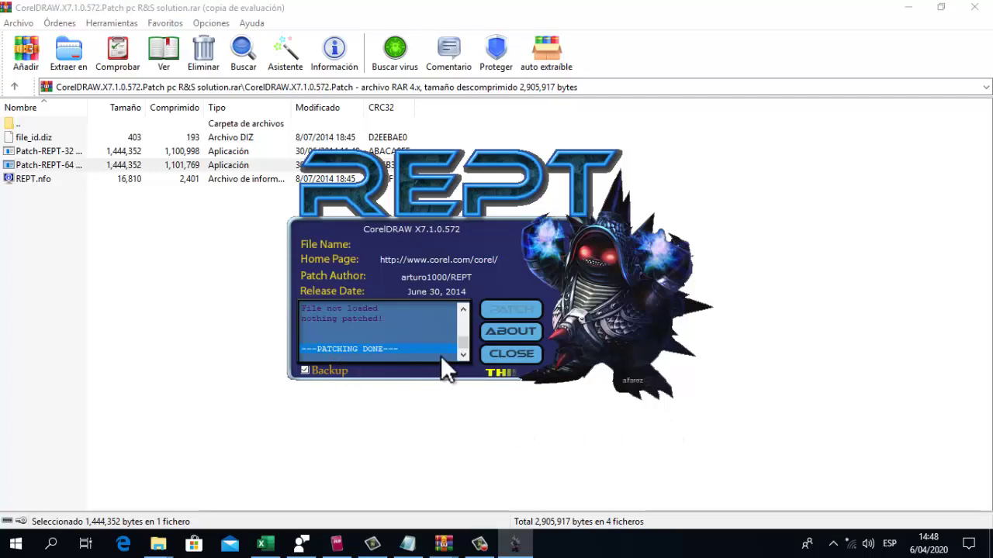
pyautogui.press('super+d')
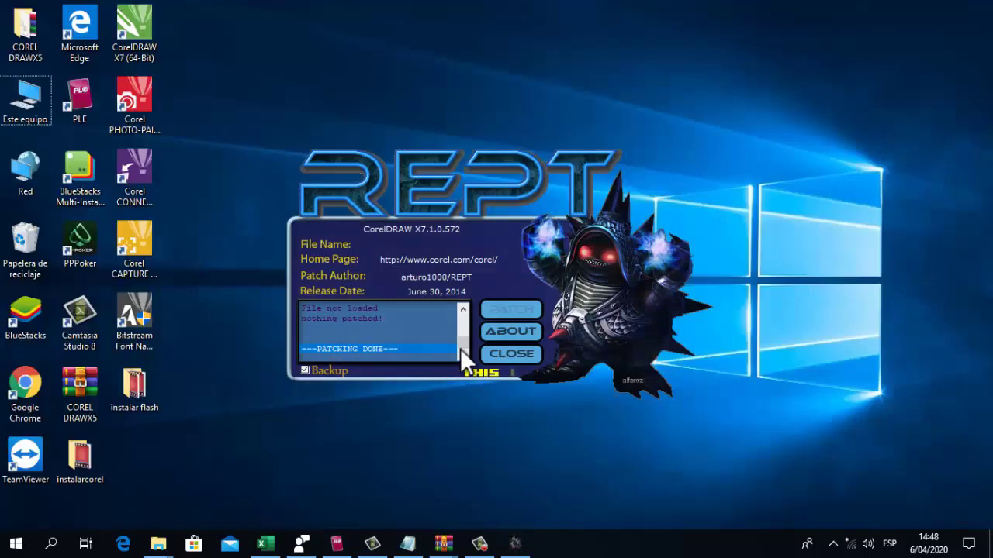
pyautogui.click(534, 353)
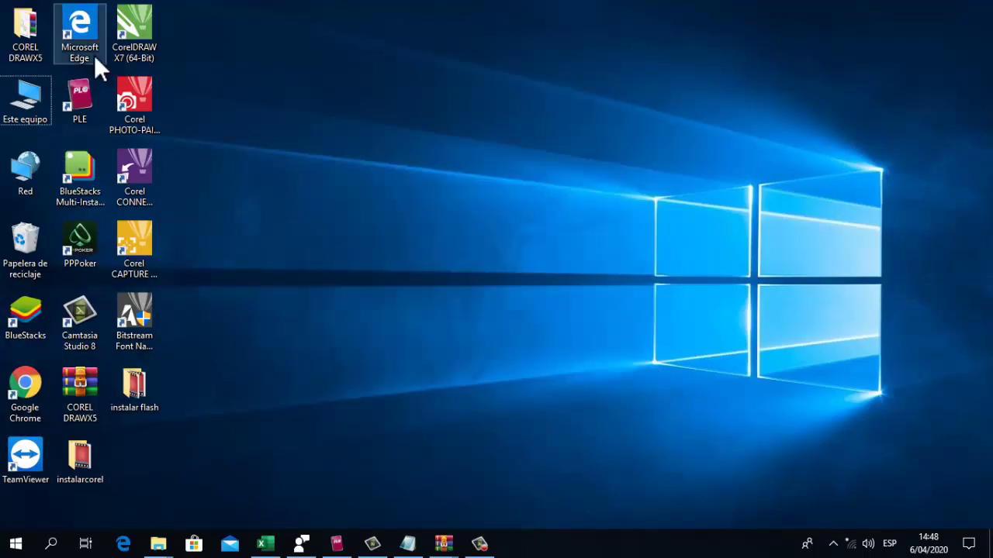
# Launch CorelDRAW X7 (64-Bit) and continue past the trial welcome with the option Registrarse más adelante
pyautogui.doubleClick(147, 45)
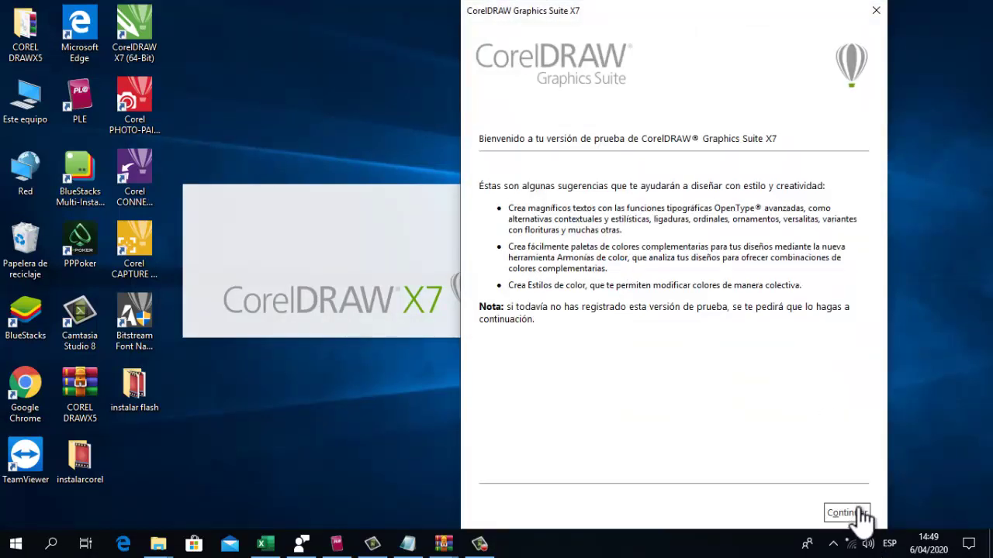
pyautogui.click(860, 512)
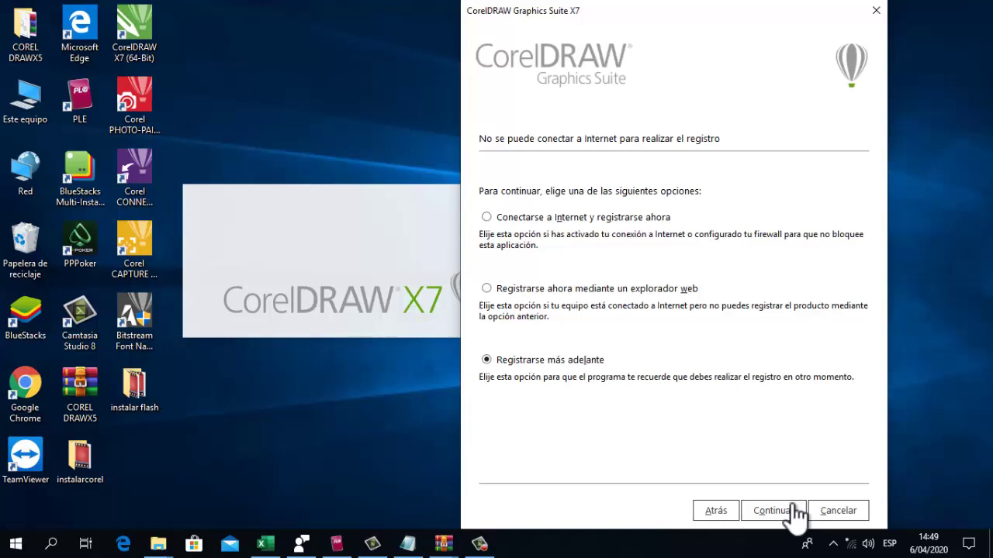
pyautogui.click(791, 511)
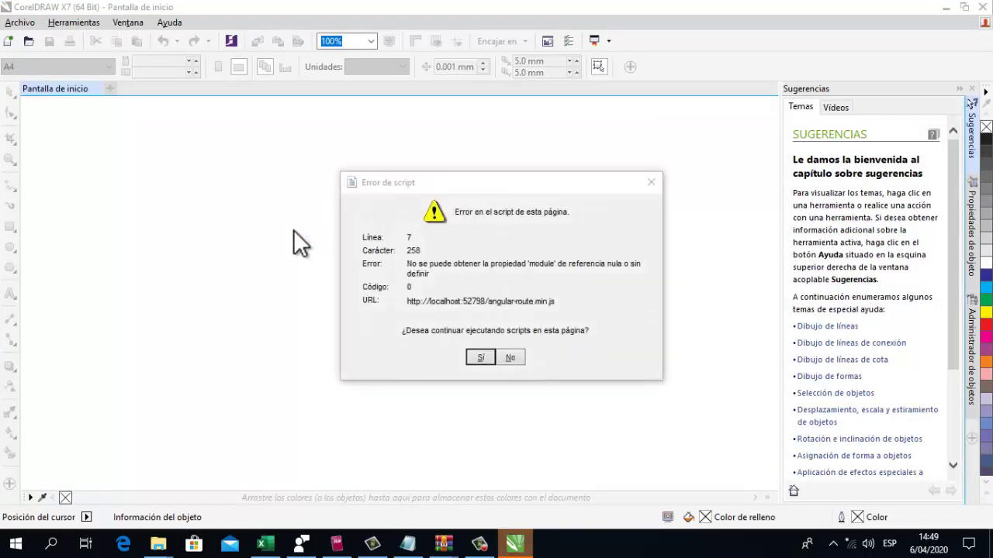
# Dismiss the script error messages on the start screen
pyautogui.click(510, 358)
pyautogui.click(510, 358)
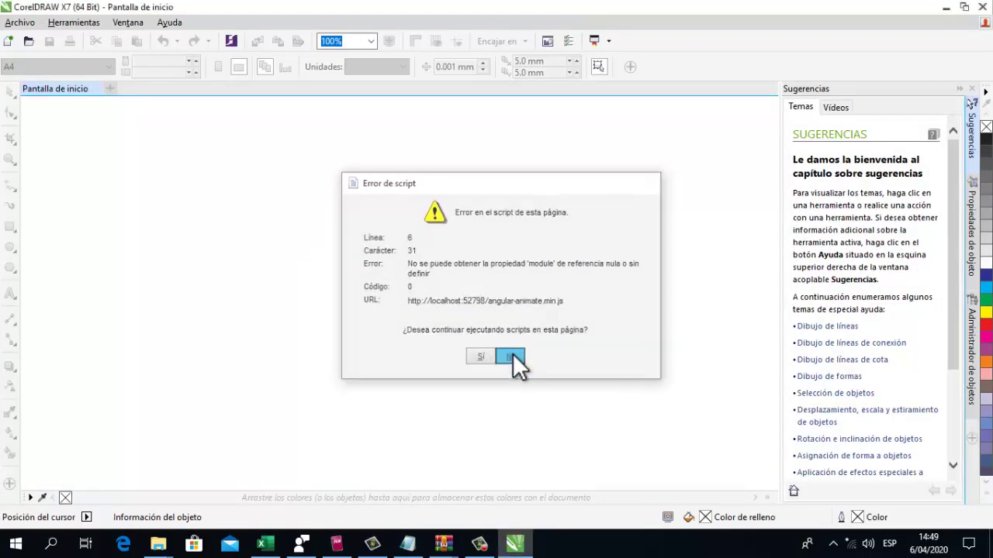
pyautogui.click(511, 358)
pyautogui.click(490, 357)
pyautogui.click(491, 356)
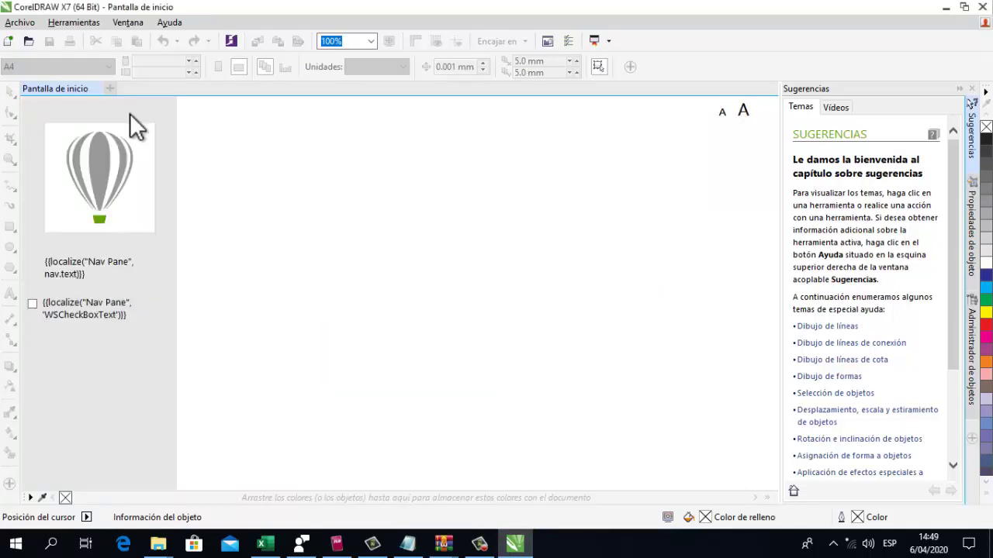
# Create a new A4 document in millimetres and draw a small rectangle on its page
pyautogui.click(19, 22)
pyautogui.click(31, 36)
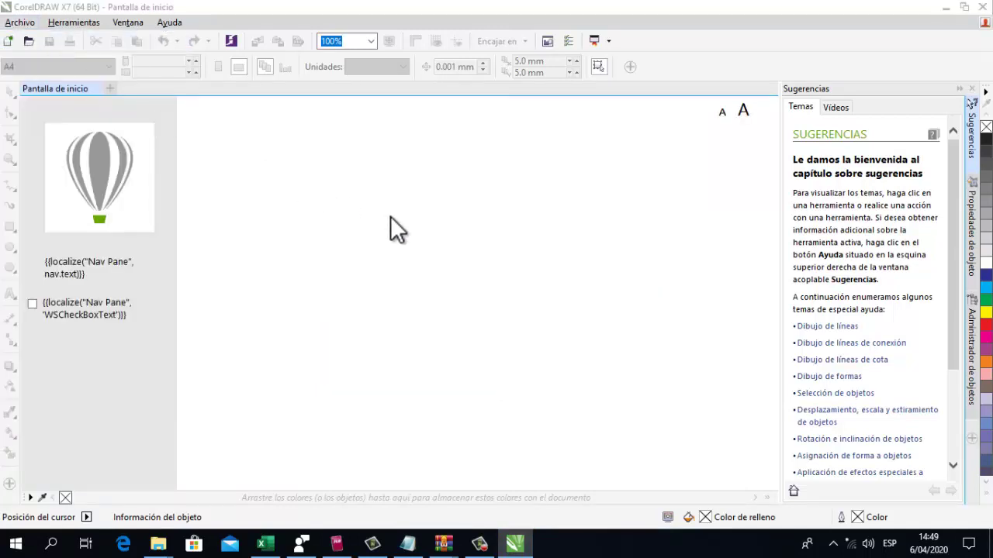
pyautogui.click(492, 418)
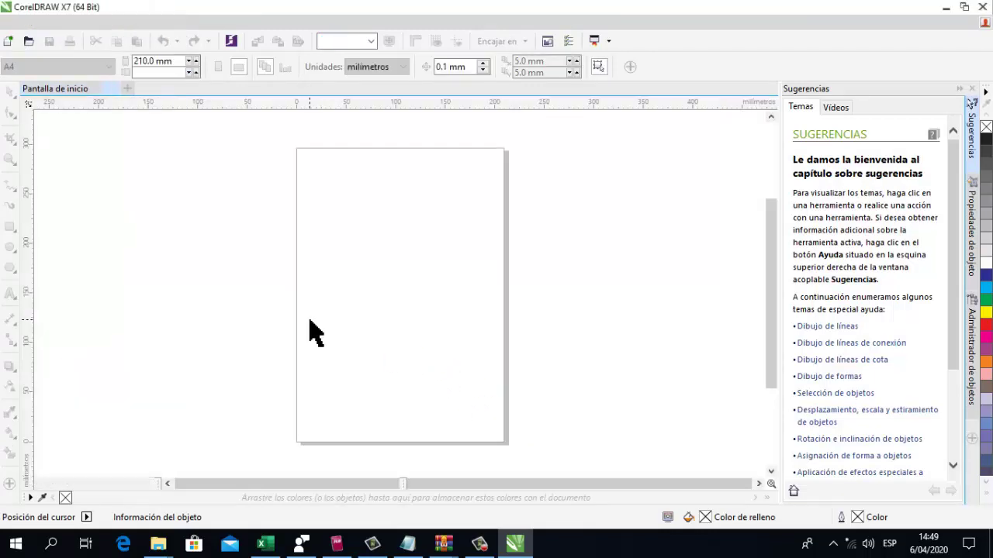
pyautogui.click(11, 228)
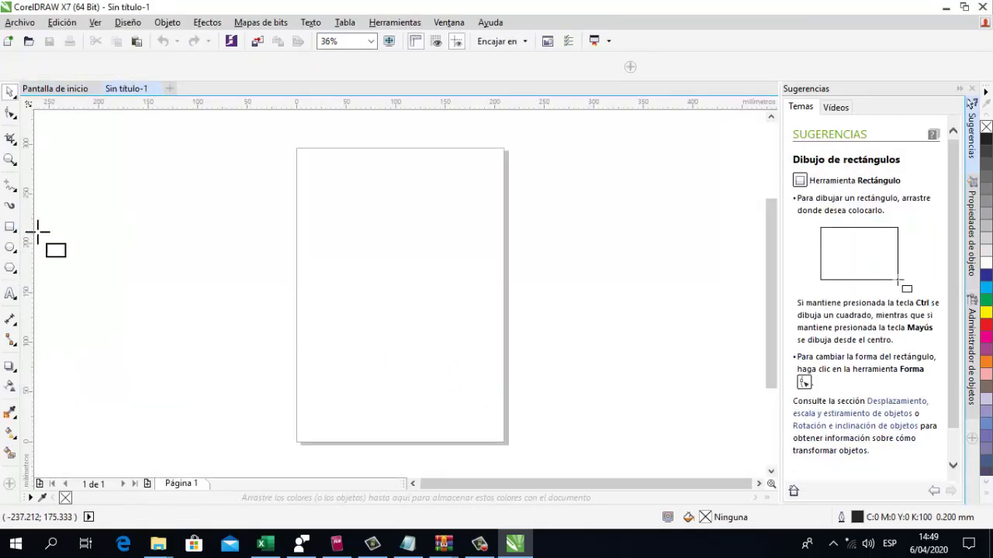
pyautogui.moveTo(335, 237); pyautogui.dragTo(377, 286)
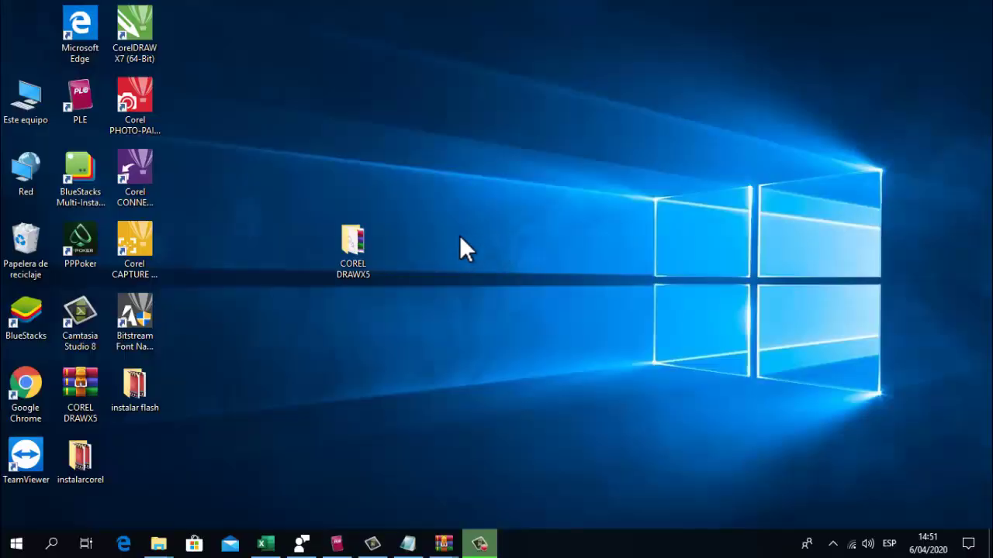
# Run the Setup application from the COREL DRAWX5 desktop folder and dismiss the Windows licence notice
pyautogui.doubleClick(377, 244)
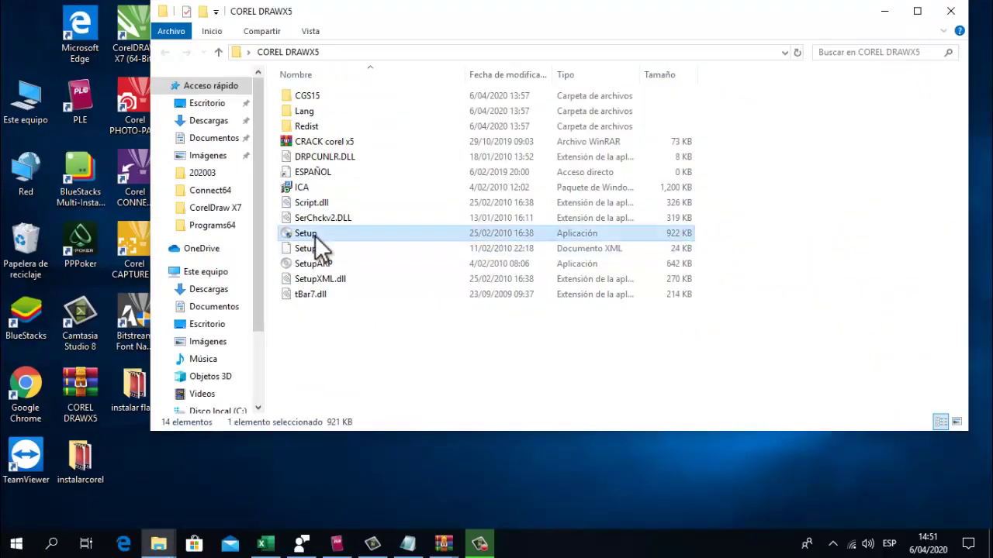
pyautogui.doubleClick(320, 235)
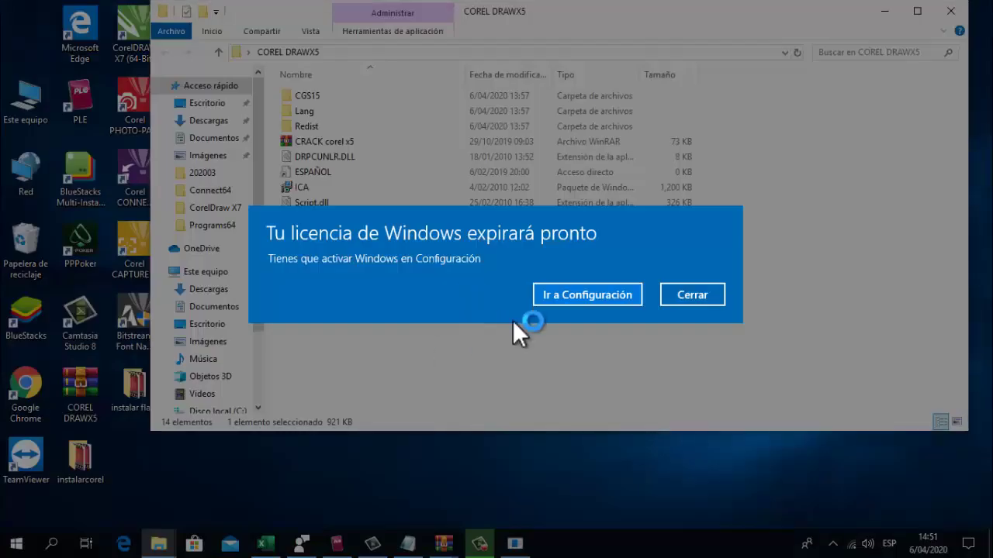
pyautogui.click(672, 301)
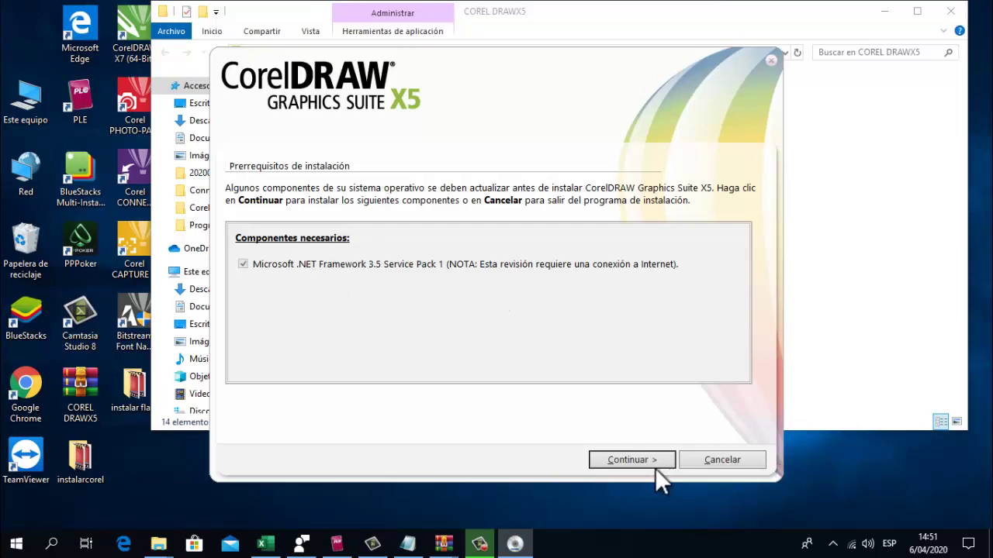
# Continue with the prerequisites, download and install .NET Framework 3.5, and close the Windows features dialog
pyautogui.click(655, 466)
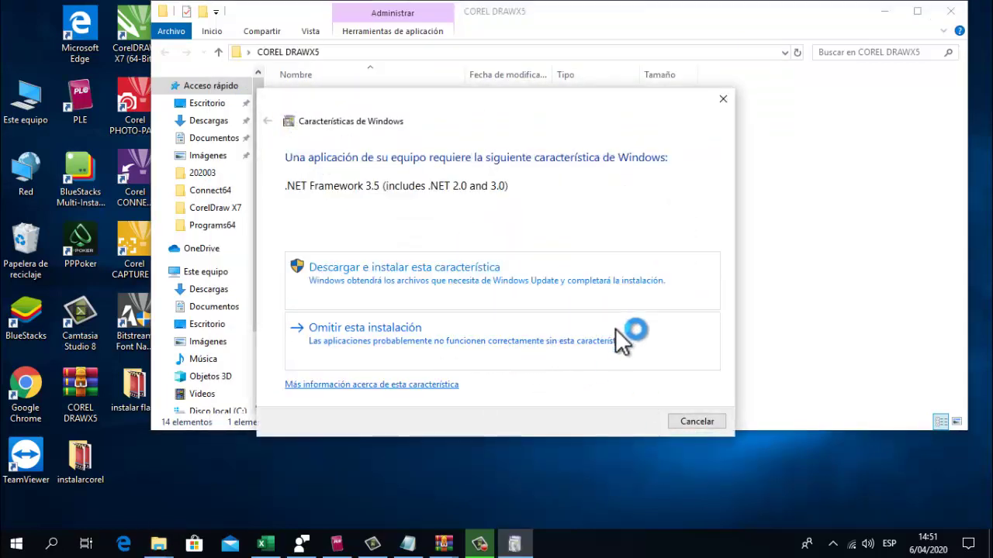
pyautogui.click(521, 288)
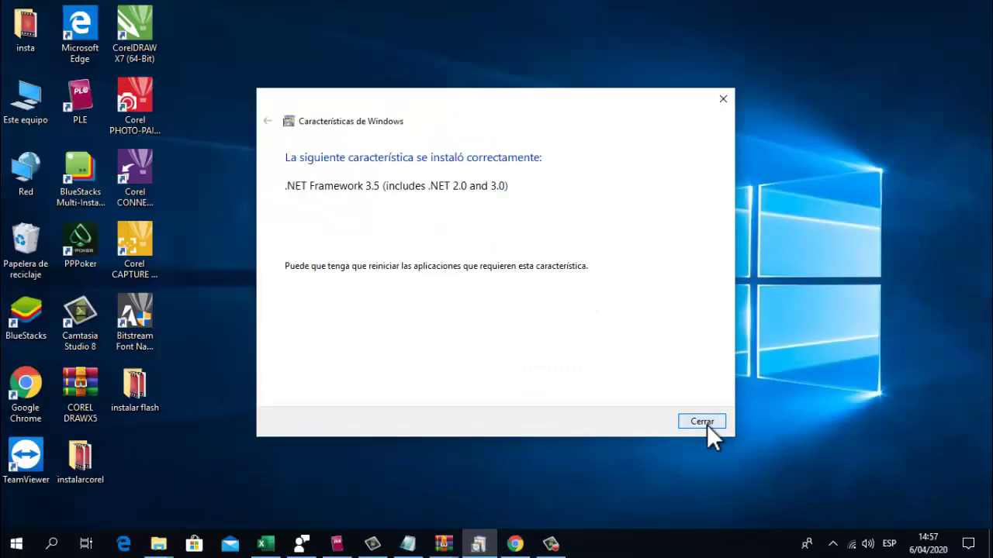
pyautogui.click(707, 424)
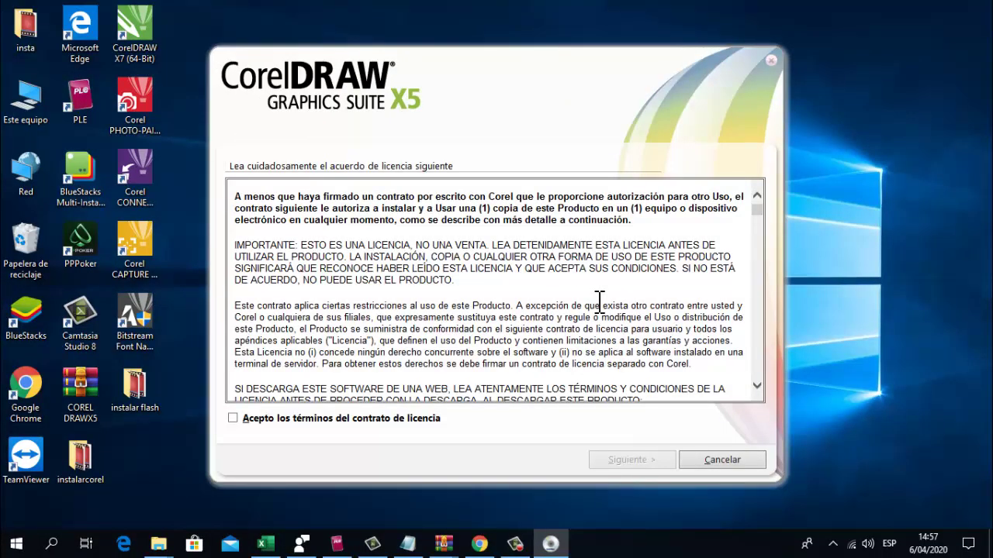
# Accept the licence terms and continue the CorelDRAW Graphics Suite X5 setup as a trial without a serial number
pyautogui.click(232, 418)
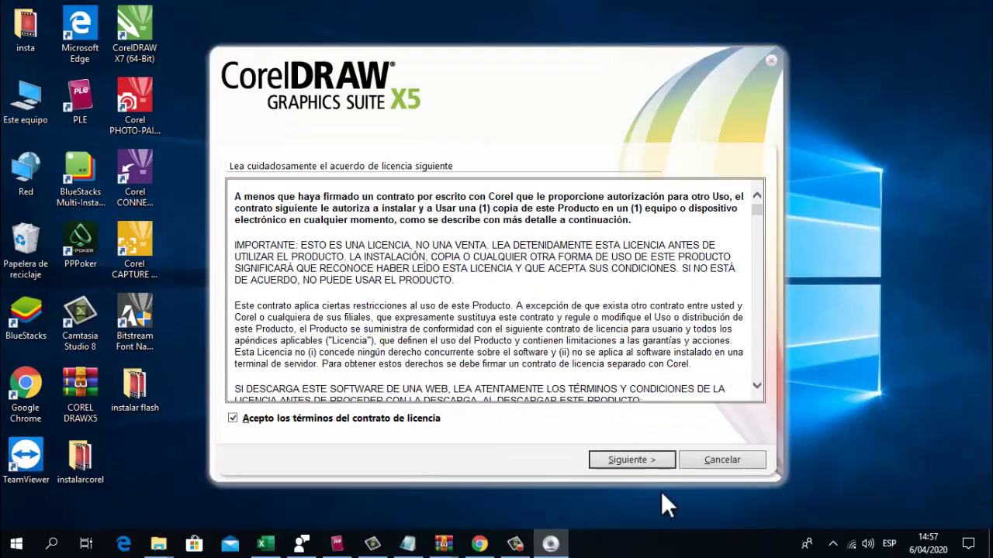
pyautogui.click(634, 459)
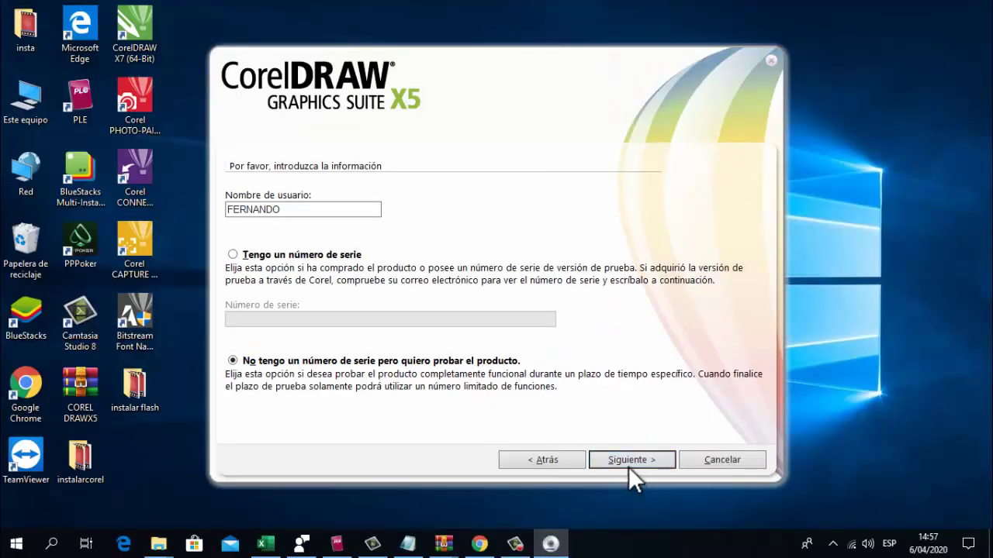
pyautogui.click(629, 463)
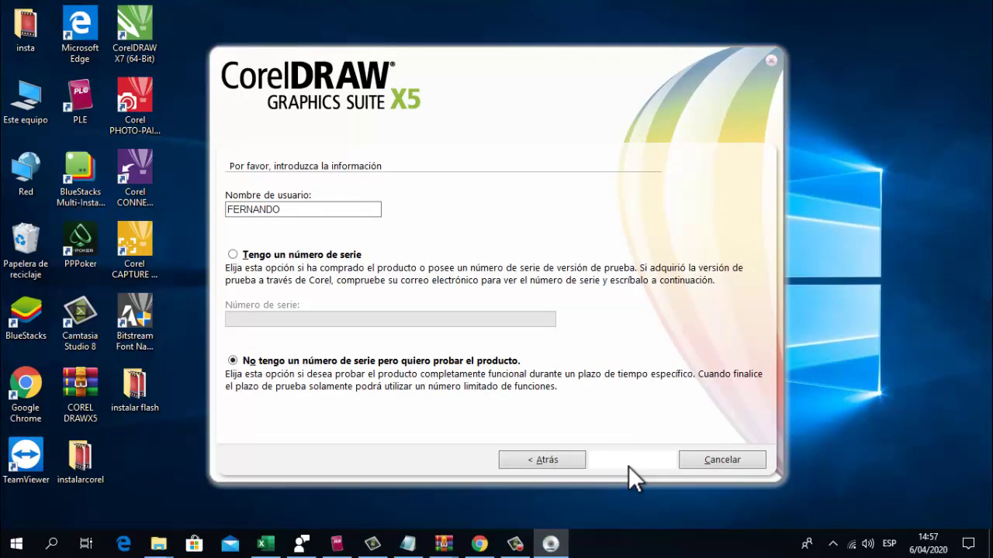
pyautogui.click(343, 207)
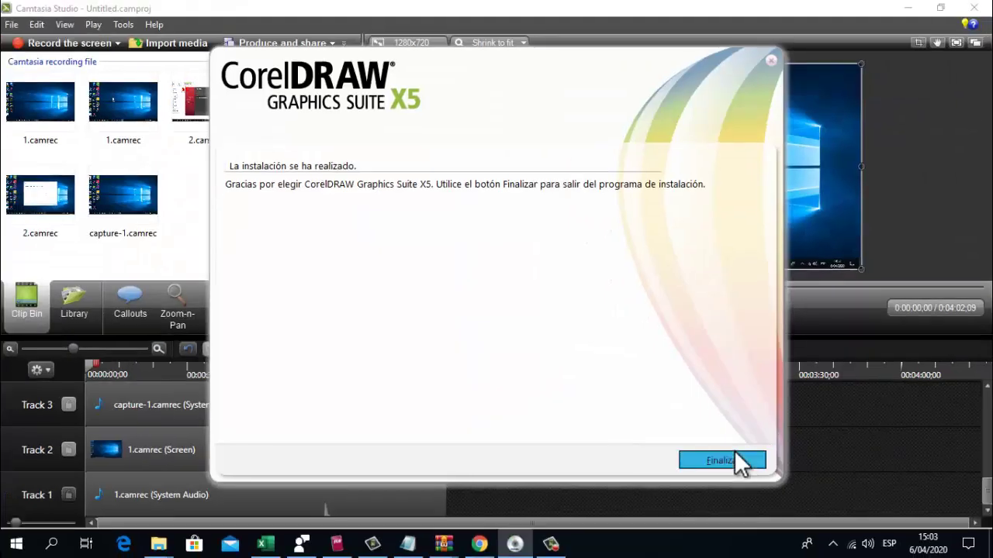
# Finish the CorelDRAW Graphics Suite X5 installer and return to the cleared desktop
pyautogui.click(733, 460)
pyautogui.press('super+d')
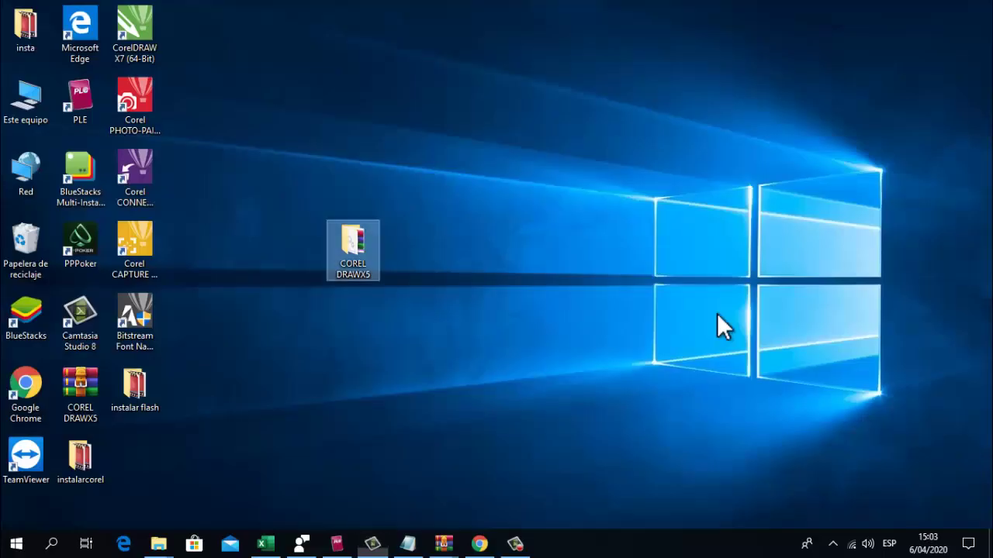
pyautogui.press('super+e')
pyautogui.click(969, 29)
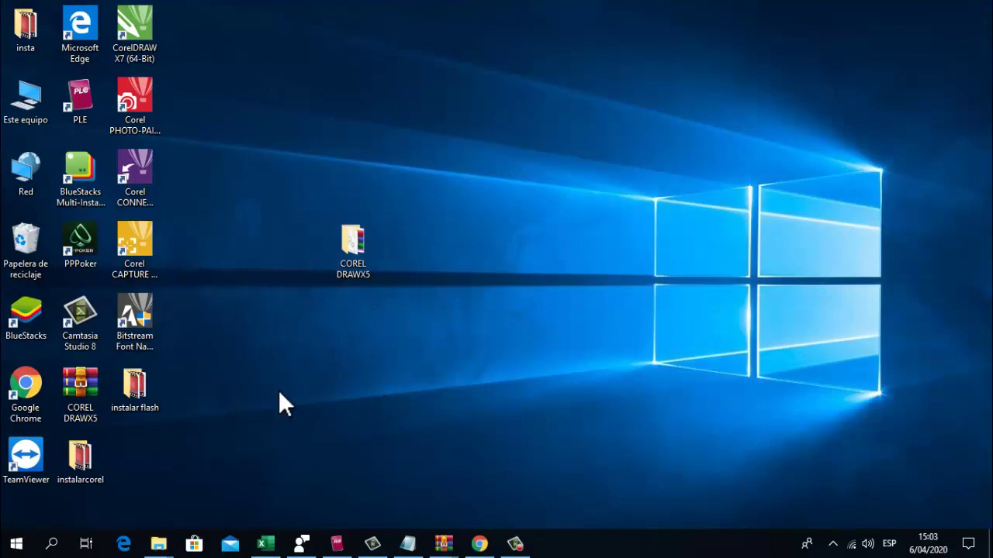
# Open the COREL DRAWX5 folder and extract the CRACK corel x5 archive into it
pyautogui.doubleClick(360, 261)
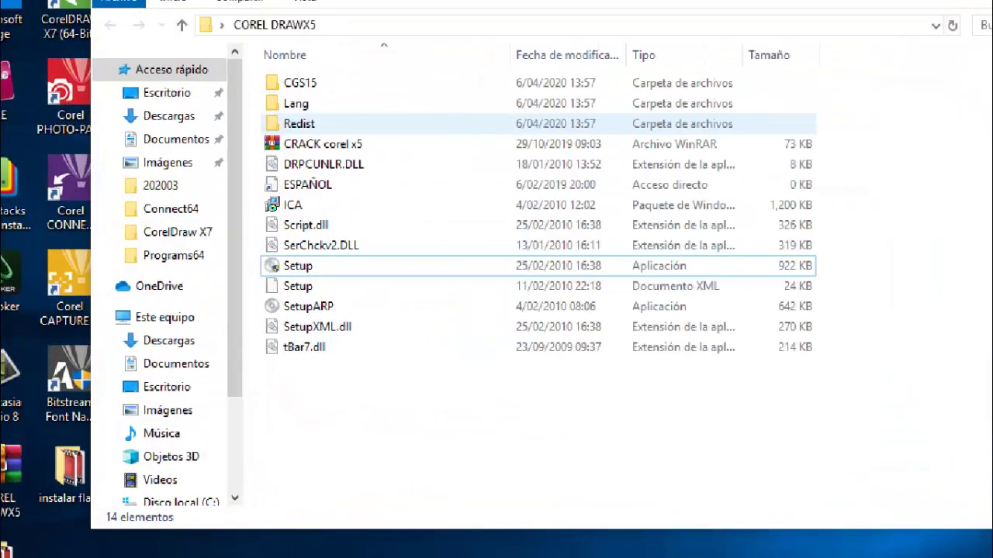
pyautogui.doubleClick(328, 142)
pyautogui.click(979, 8)
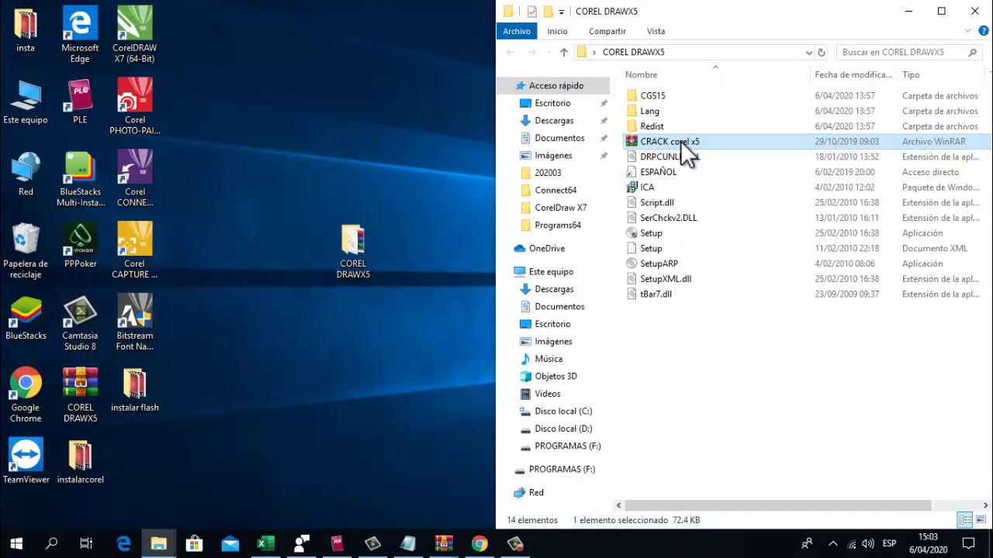
pyautogui.rightClick(649, 154)
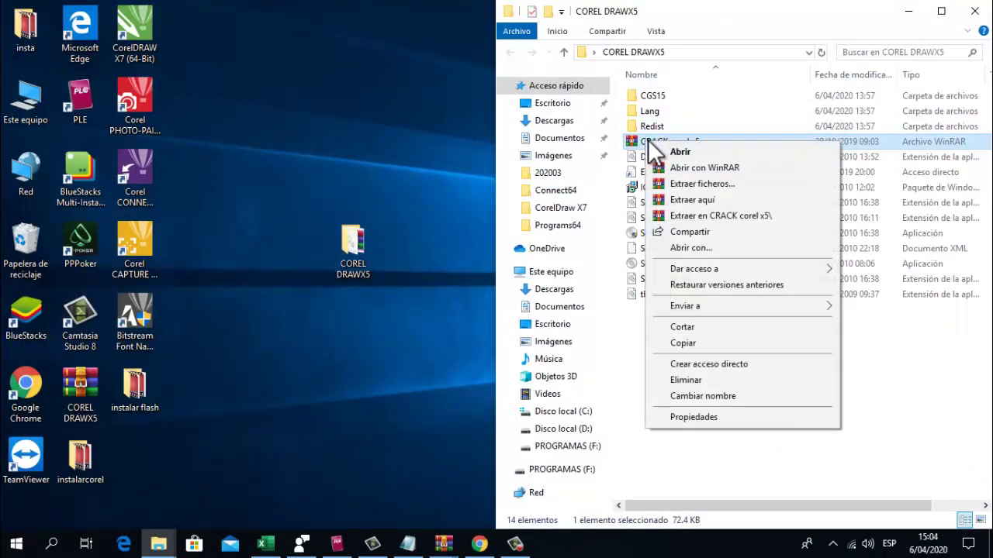
pyautogui.click(698, 198)
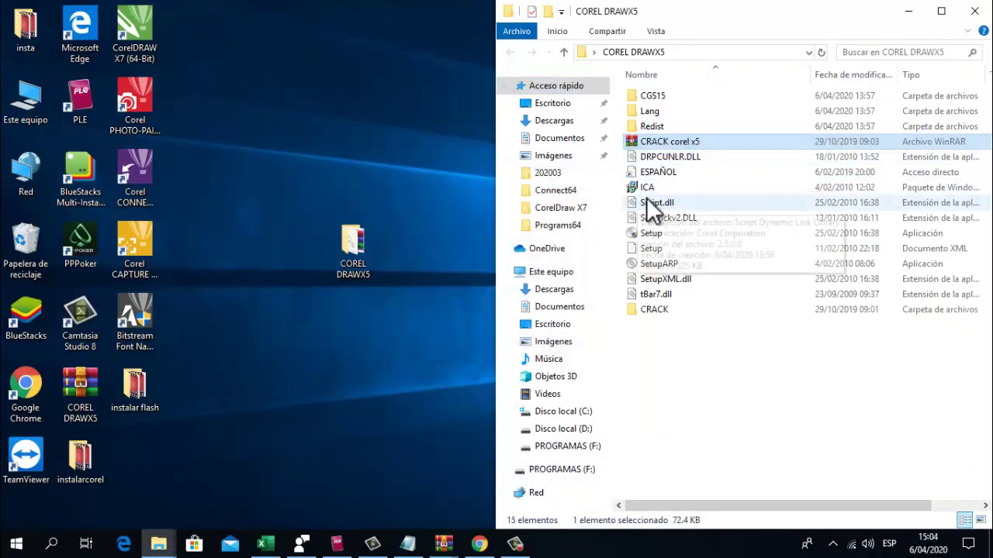
# Open the extracted CRACK folder, run the RemoveProtexis script, and close its console once it ends
pyautogui.doubleClick(659, 310)
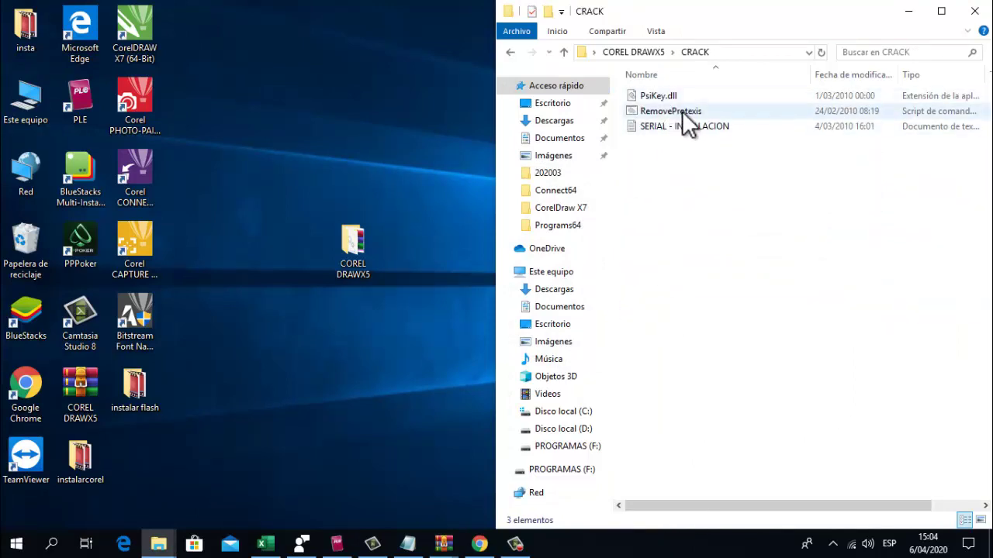
pyautogui.click(681, 111)
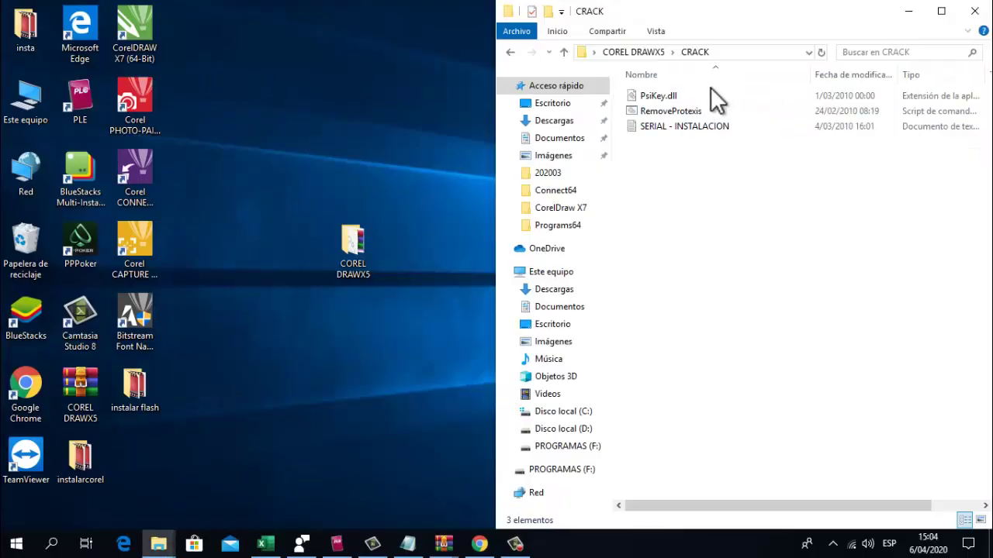
pyautogui.doubleClick(654, 145)
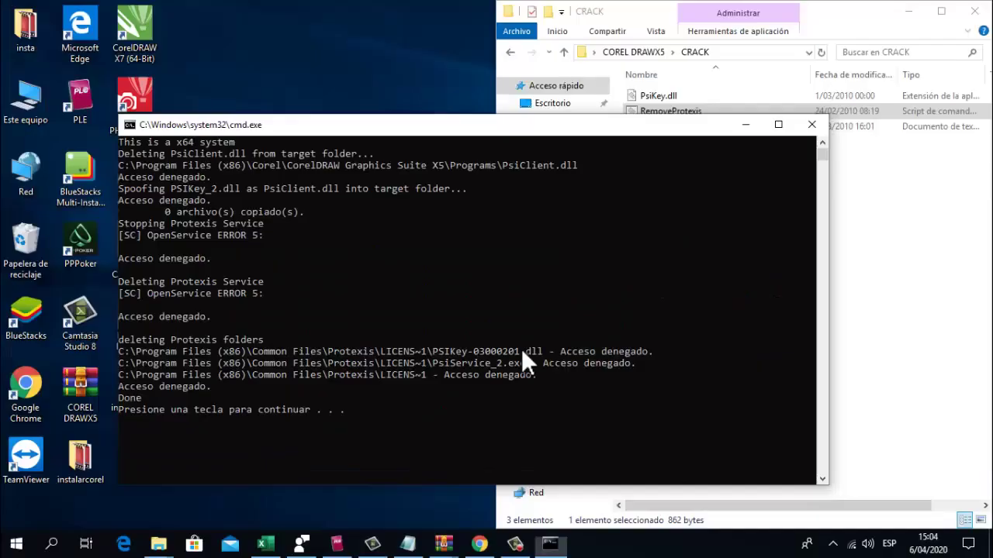
pyautogui.press('Return')
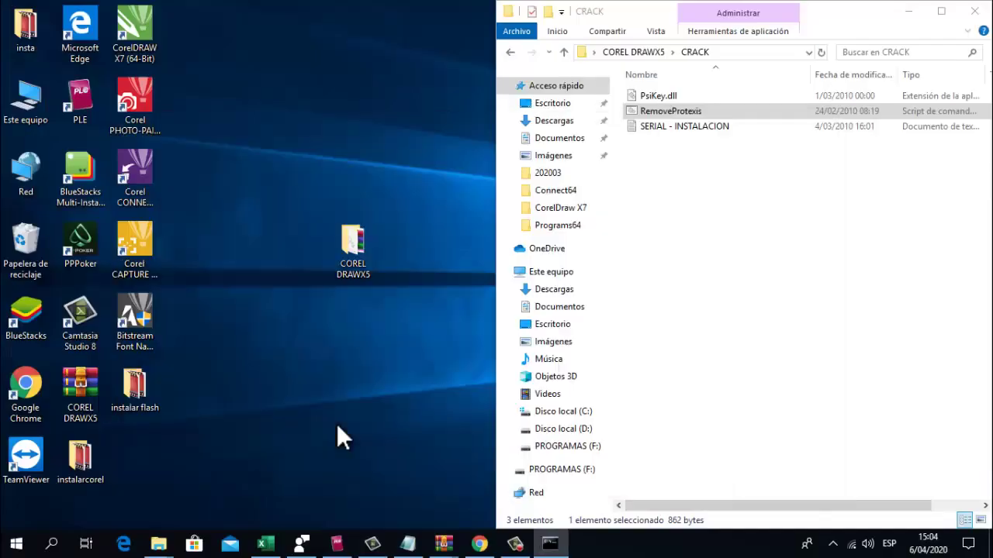
# Copy the PsiKey.dll file from the CRACK folder
pyautogui.click(657, 97)
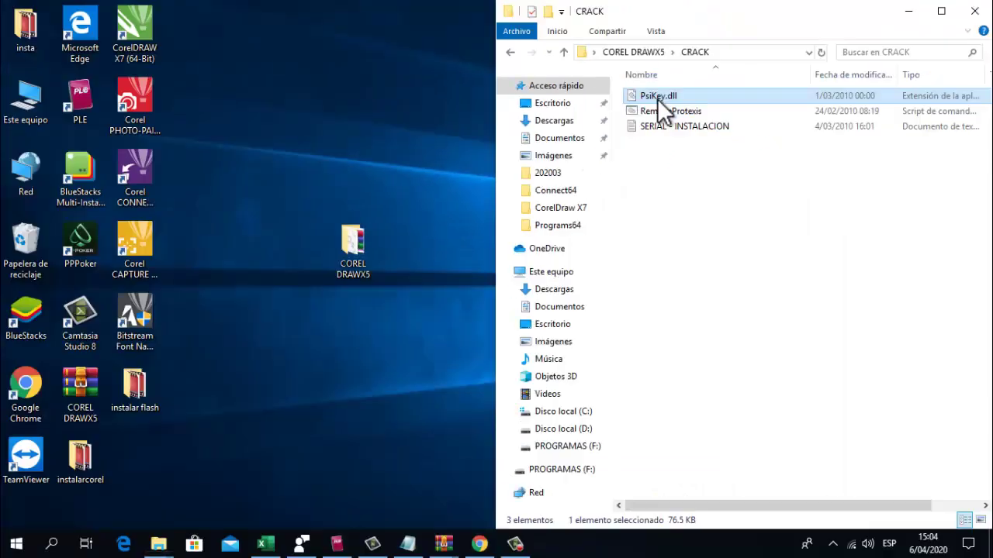
pyautogui.rightClick(657, 98)
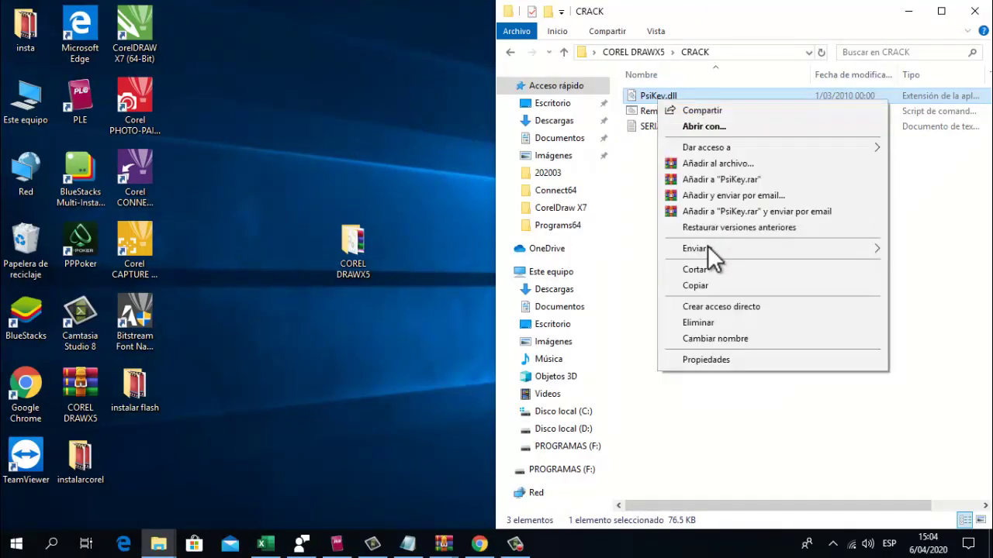
pyautogui.click(692, 283)
# Go to the Programs folder of CorelDRAW Graphics Suite X5, inside Corel under Archivos de programa (x86) on drive C
pyautogui.click(581, 411)
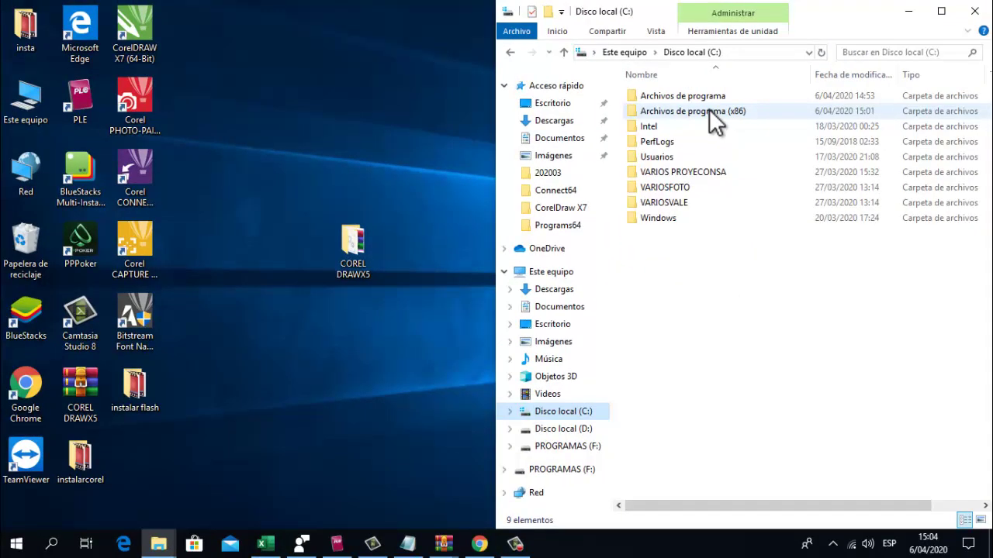
pyautogui.doubleClick(708, 108)
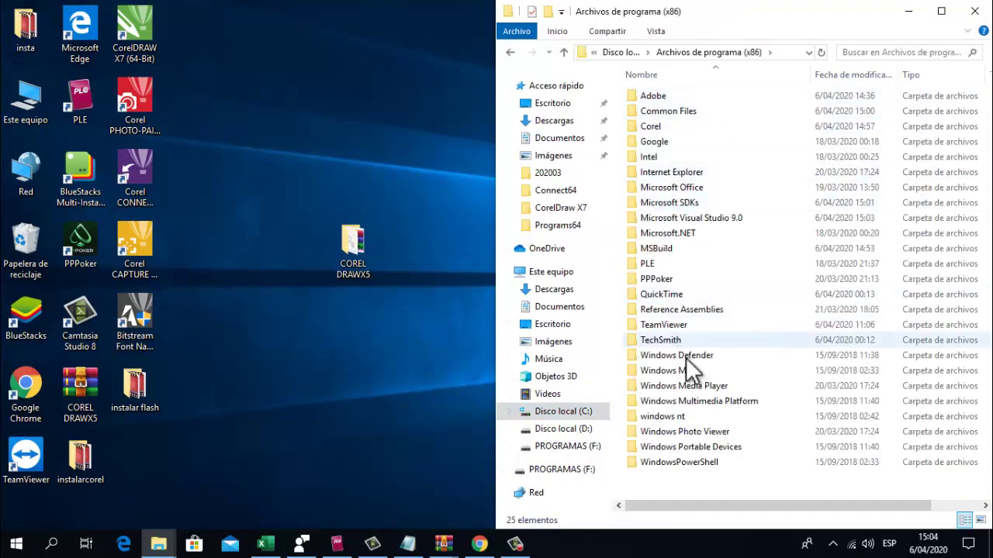
pyautogui.click(658, 126)
pyautogui.doubleClick(658, 127)
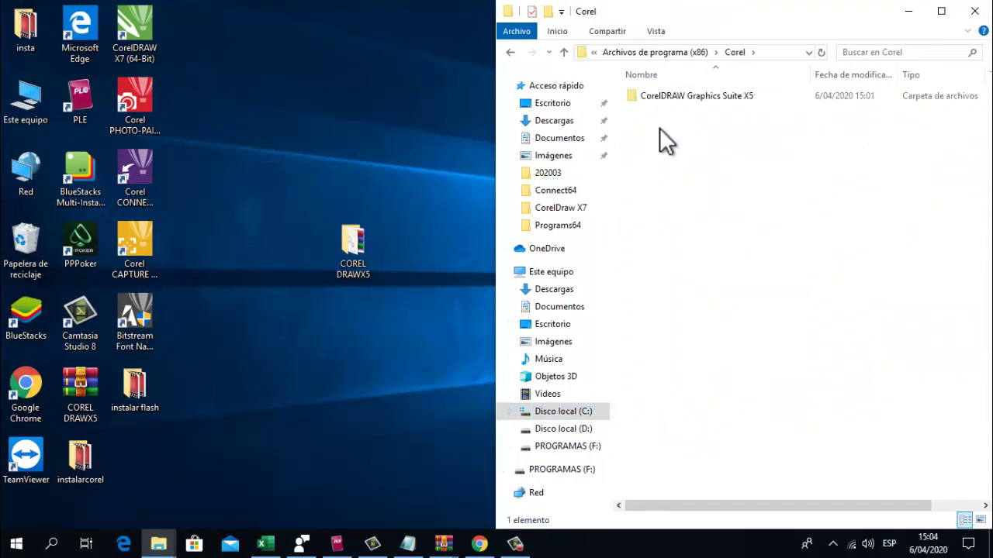
pyautogui.click(677, 113)
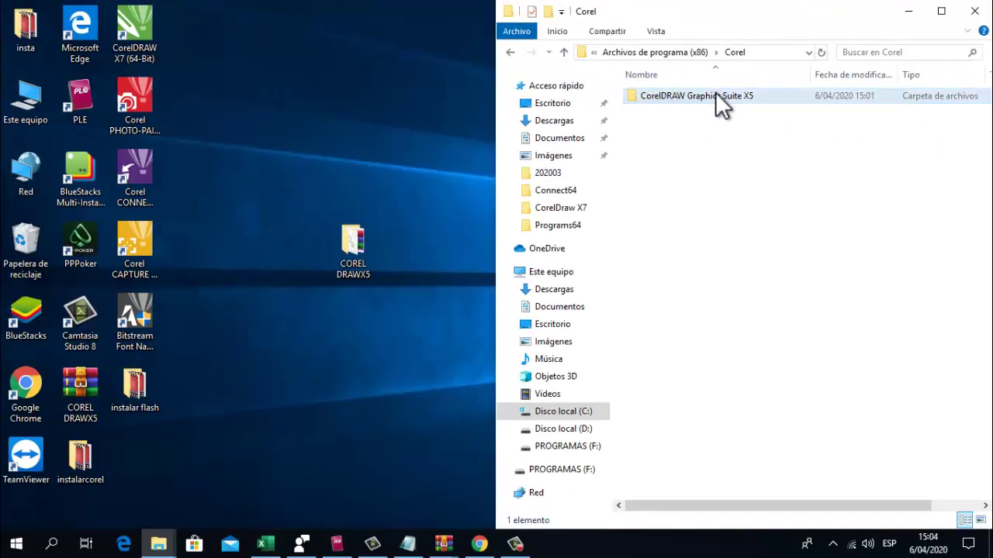
pyautogui.doubleClick(706, 94)
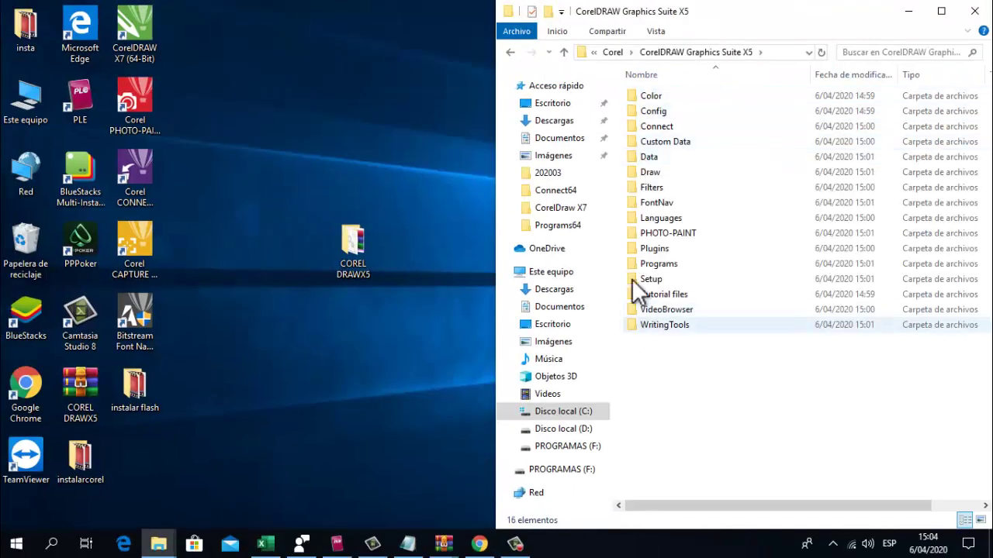
pyautogui.doubleClick(656, 264)
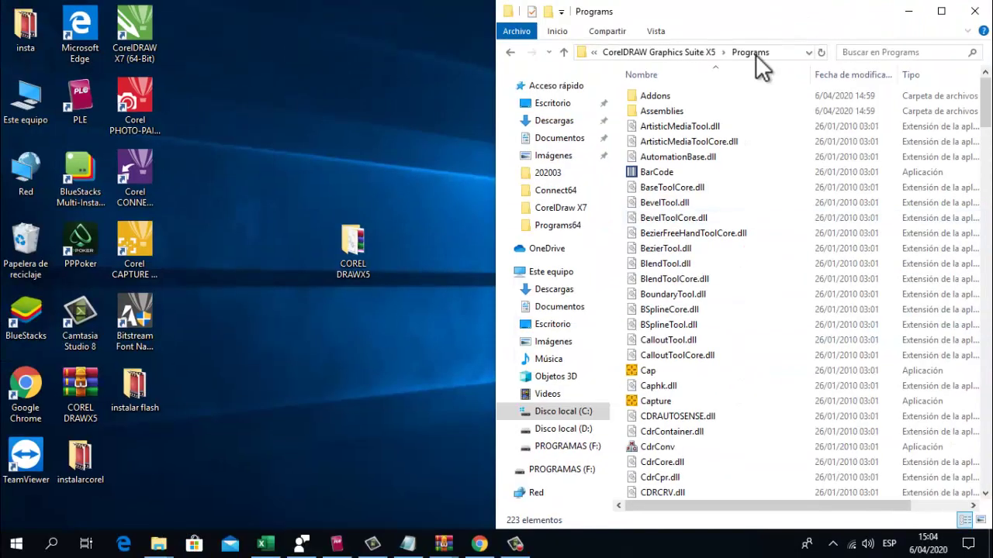
# Paste PsiKey.dll into the Programs folder with administrator permission and close the folder window
pyautogui.click(739, 415)
pyautogui.hotkey('ctrl', 'v')
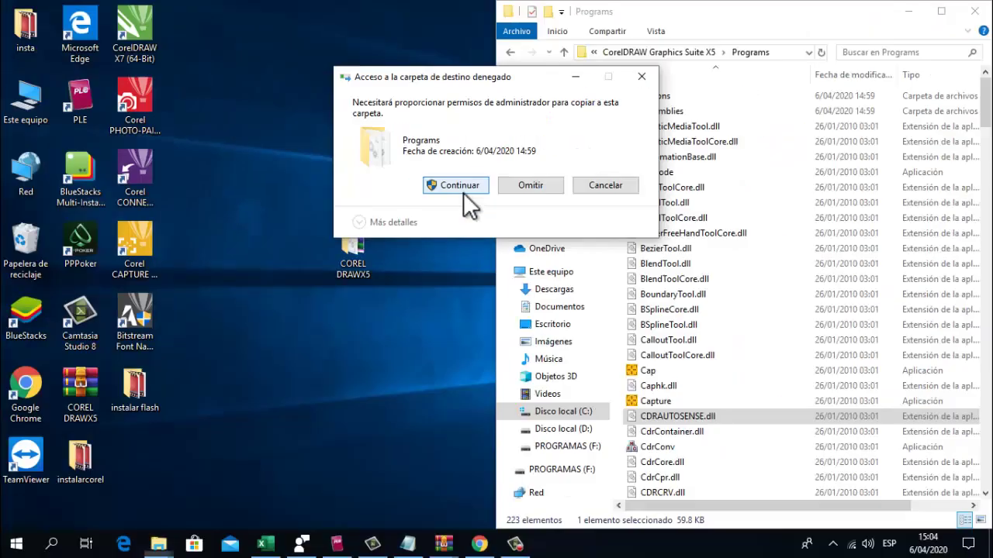
pyautogui.click(460, 186)
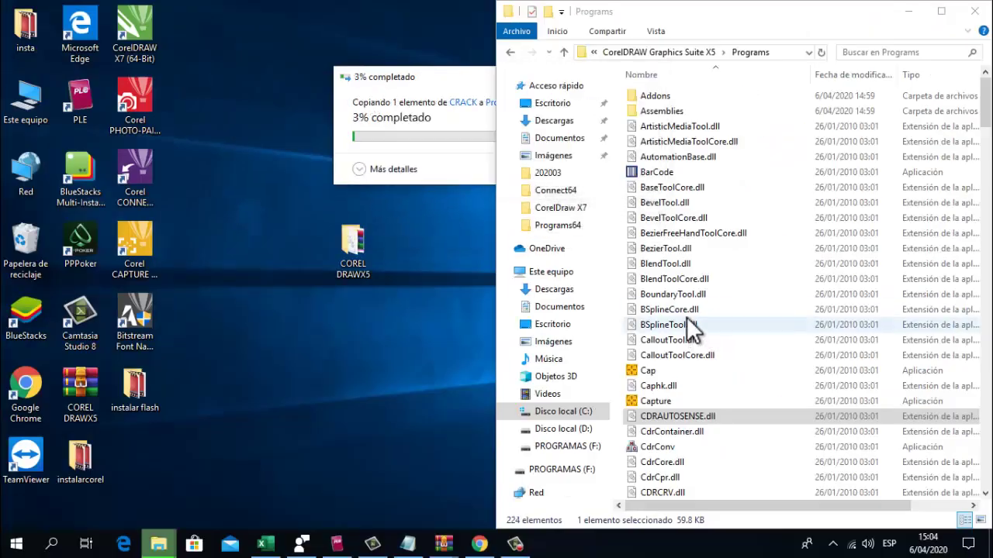
pyautogui.click(973, 11)
# Search Windows for "coreldra" and launch CorelDRAW X5
pyautogui.press('super')
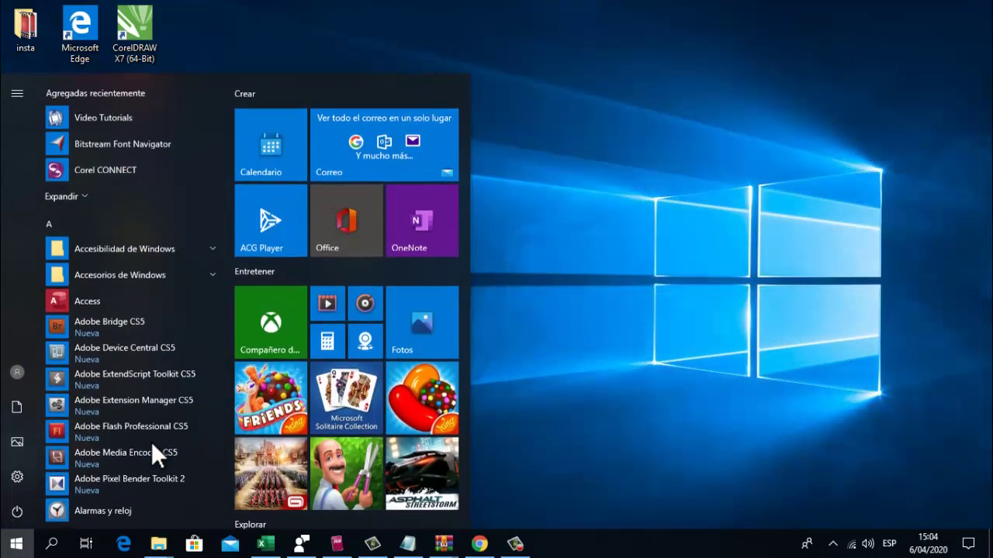
pyautogui.write('coer')
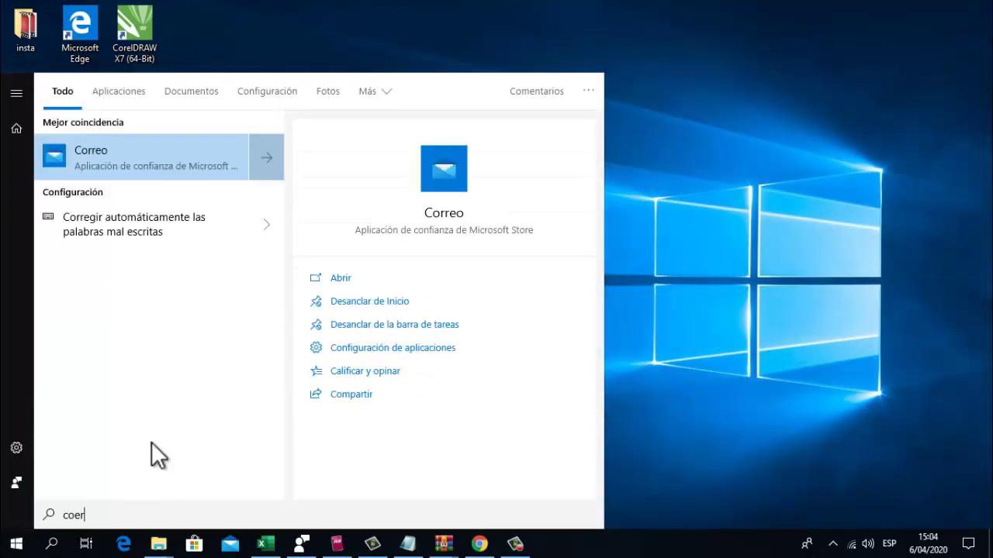
pyautogui.press('BackSpace')
pyautogui.press('BackSpace')
pyautogui.write('re')
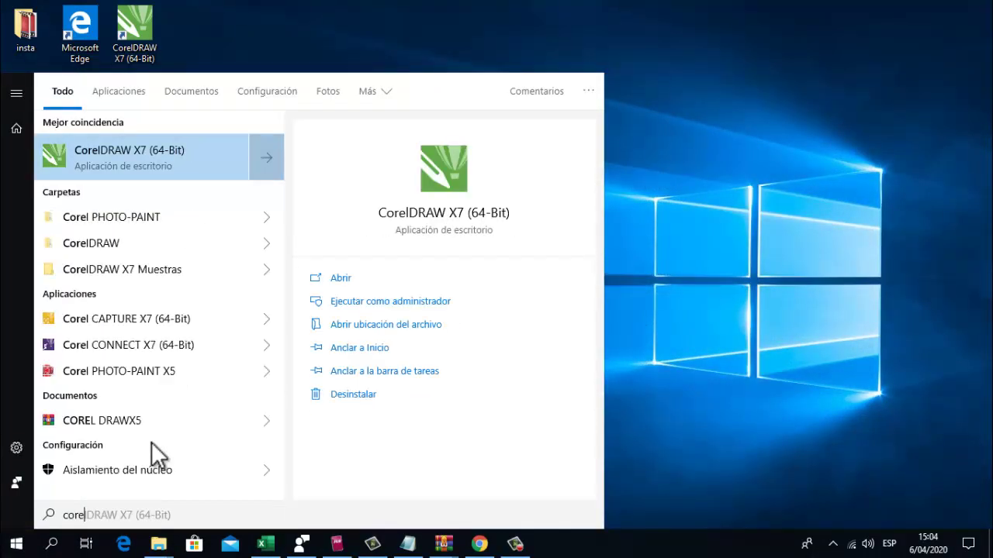
pyautogui.write('ld')
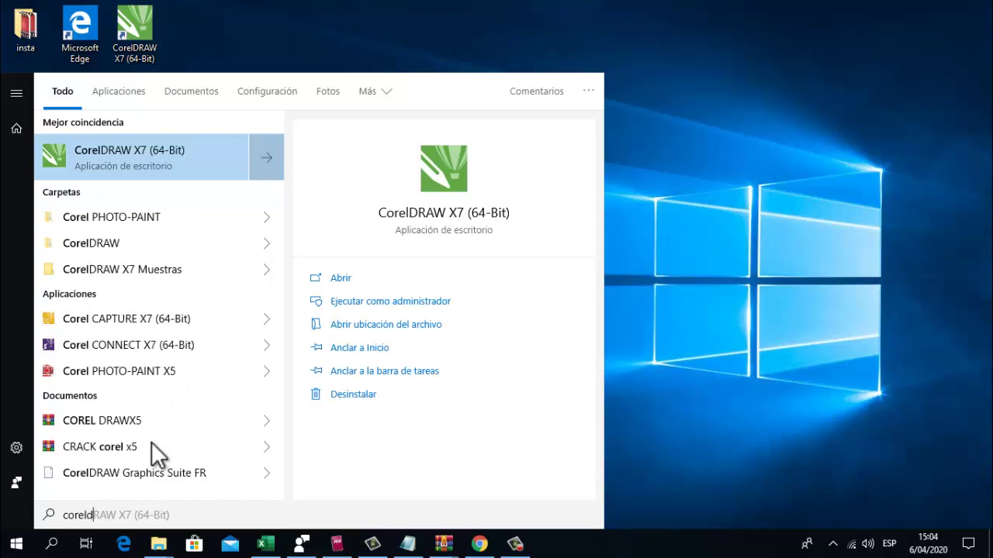
pyautogui.write('ra')
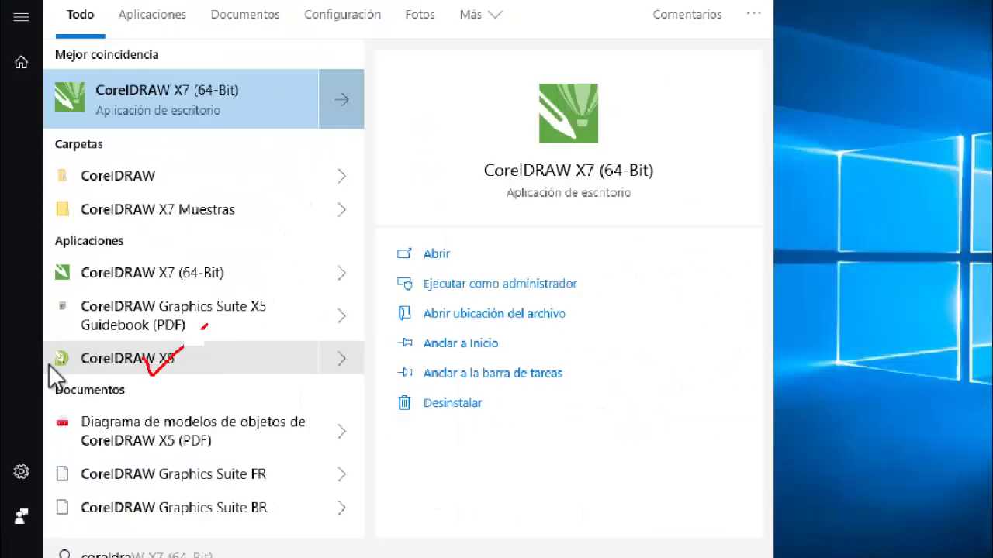
pyautogui.click(220, 356)
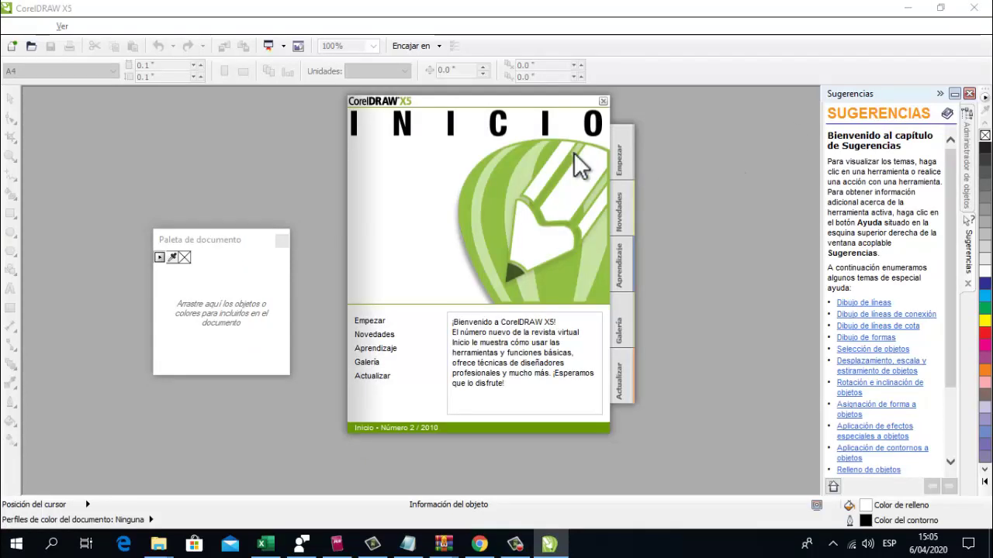
# Create a blank A4 portrait document with the default CorelDRAW settings and close the floating document palette
pyautogui.click(626, 159)
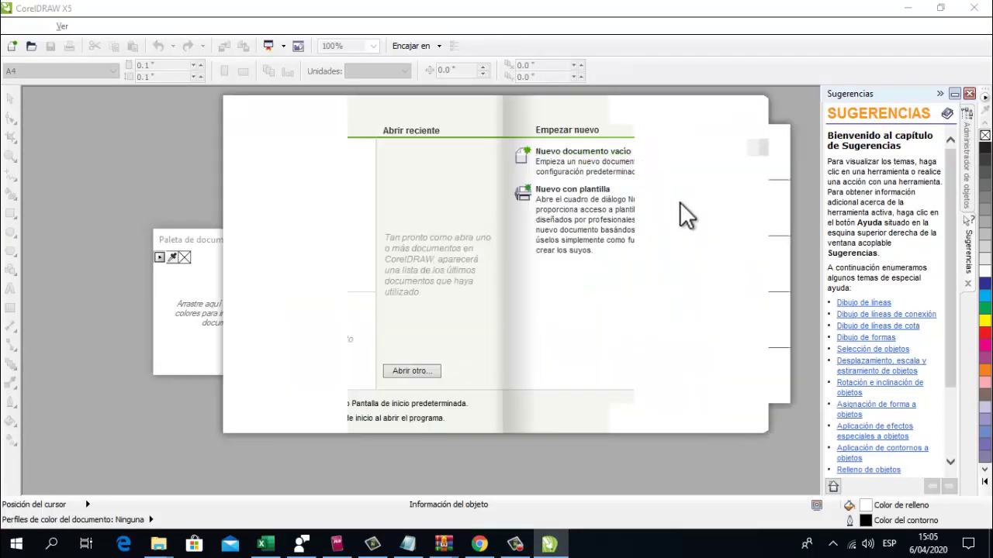
pyautogui.click(576, 156)
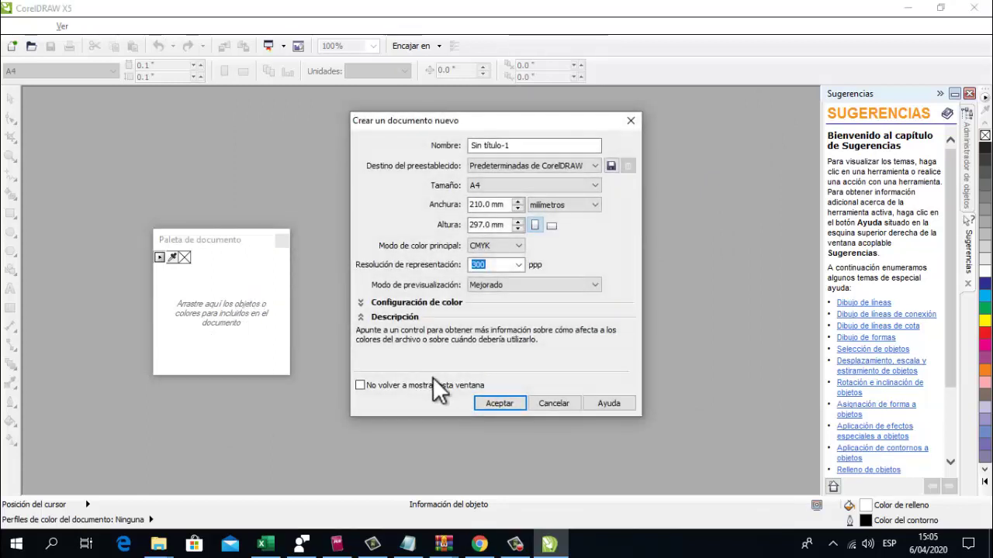
pyautogui.click(493, 405)
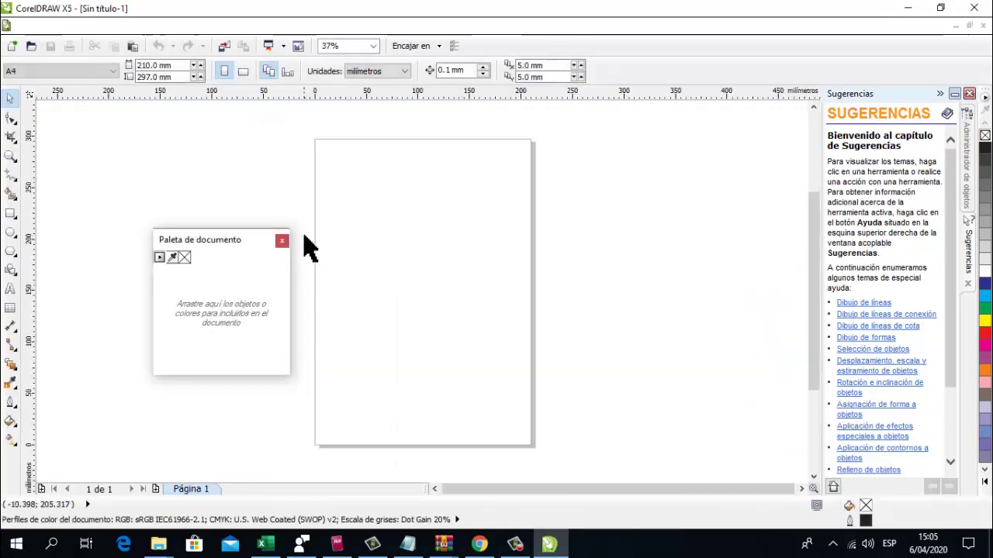
pyautogui.click(282, 242)
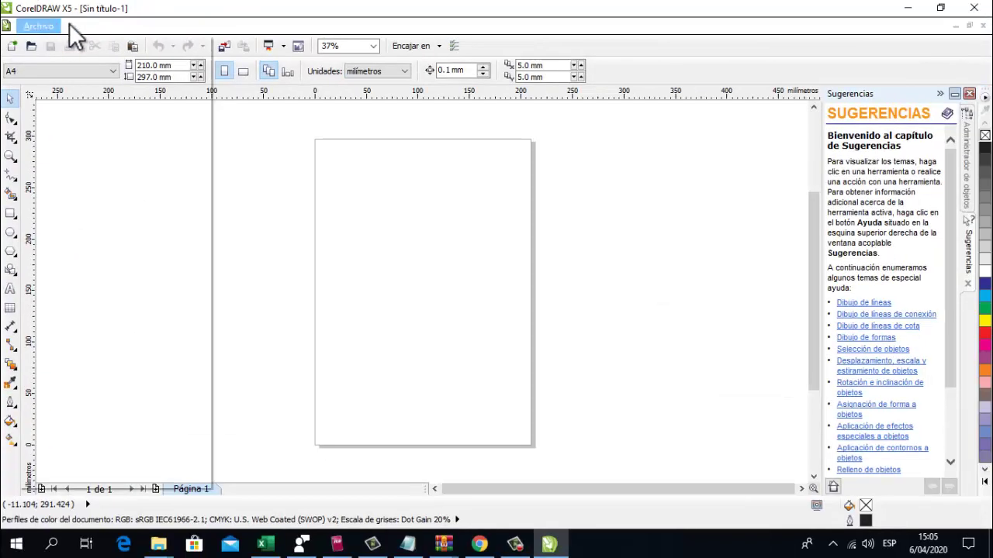
pyautogui.click(141, 27)
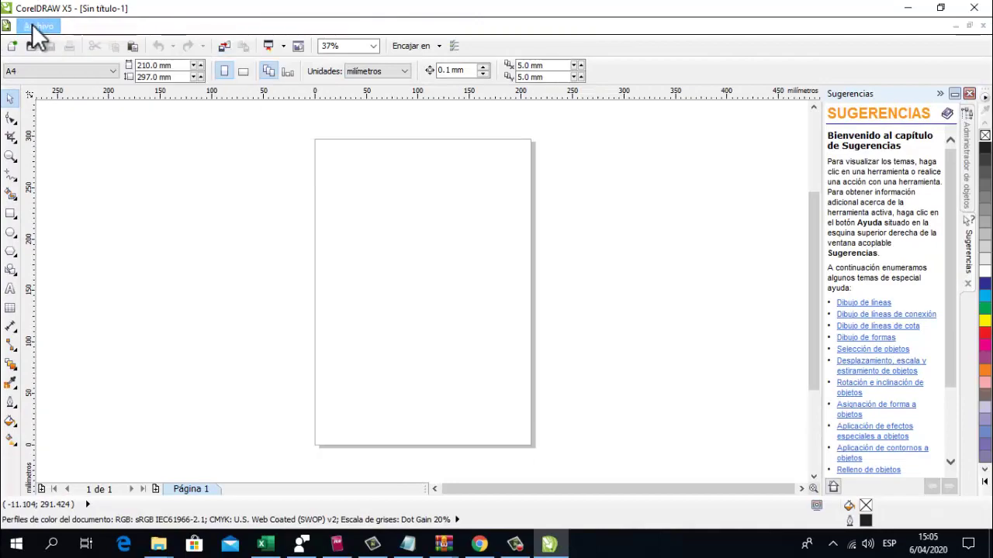
pyautogui.click(856, 69)
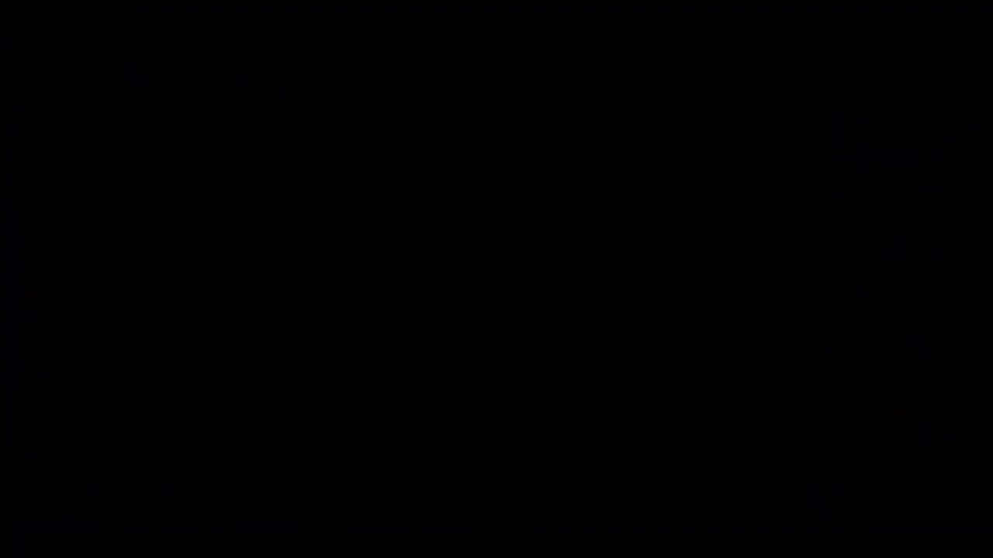